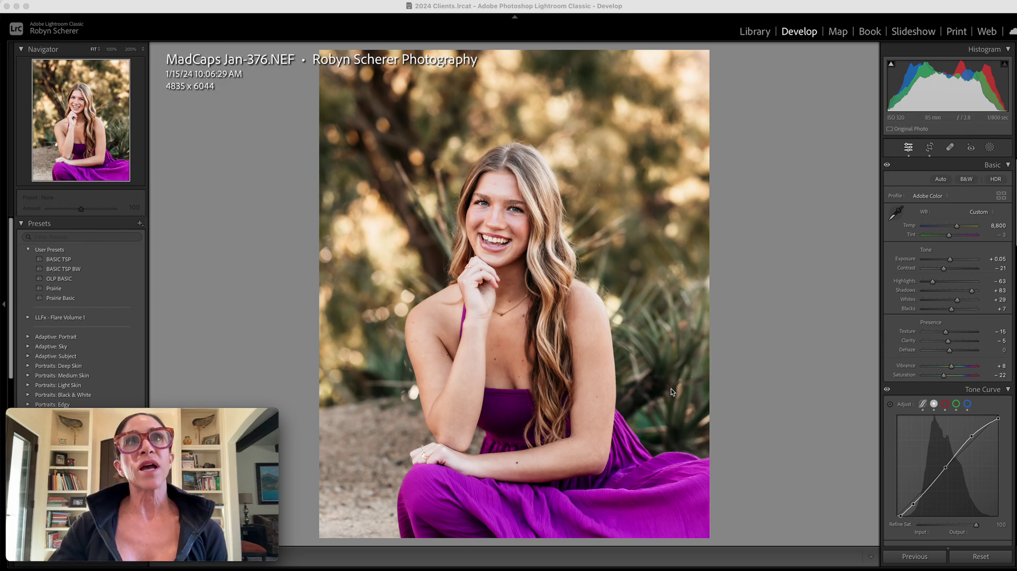
# Reset all edits on the portrait and apply the BASIC TSP user preset.
pyautogui.click(974, 557)
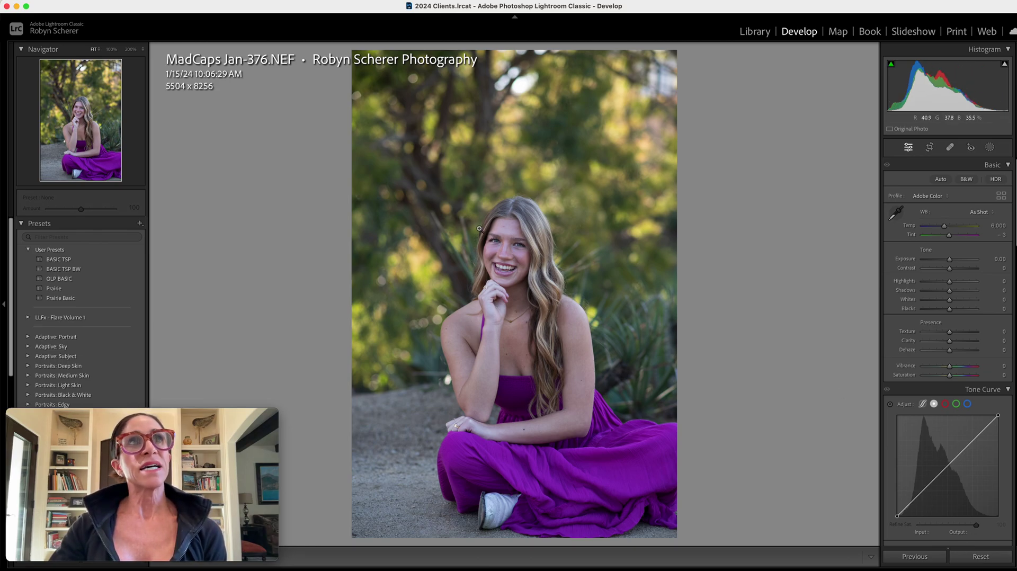
pyautogui.click(111, 260)
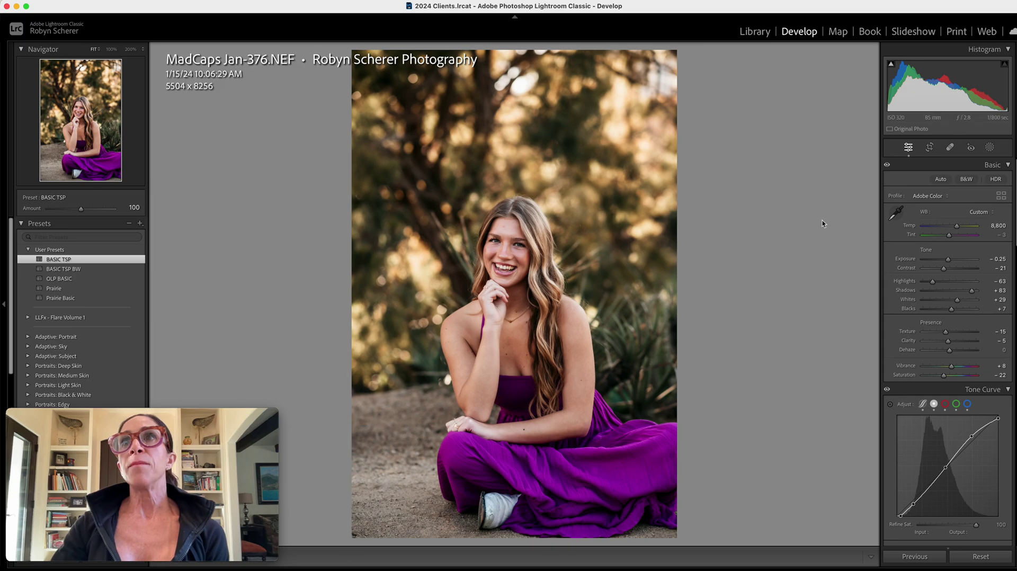
# Sample the white balance from the white shoe, cool the Temp to 9,008 and raise the Exposure to −0.10.
pyautogui.click(892, 218)
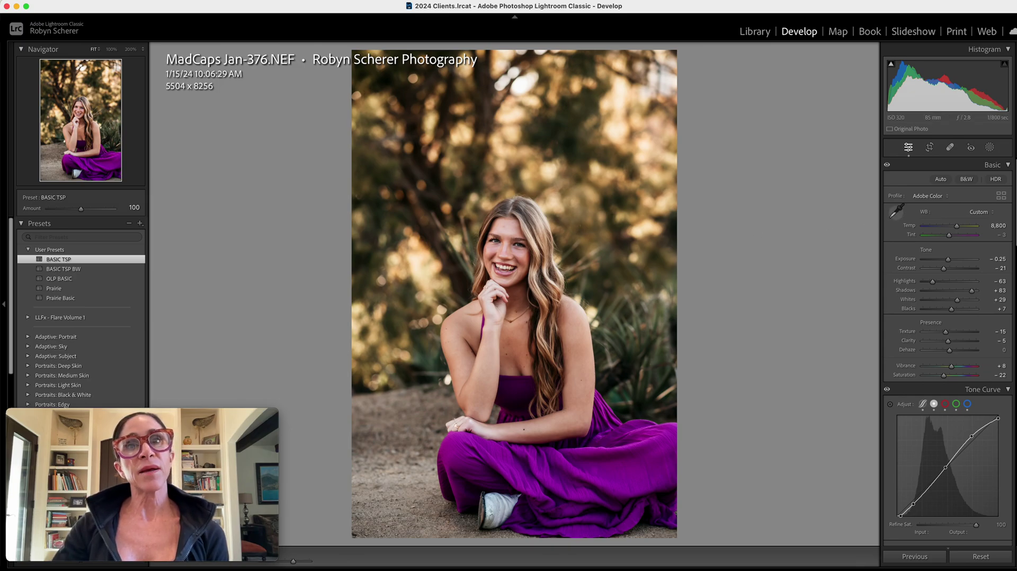
pyautogui.click(499, 498)
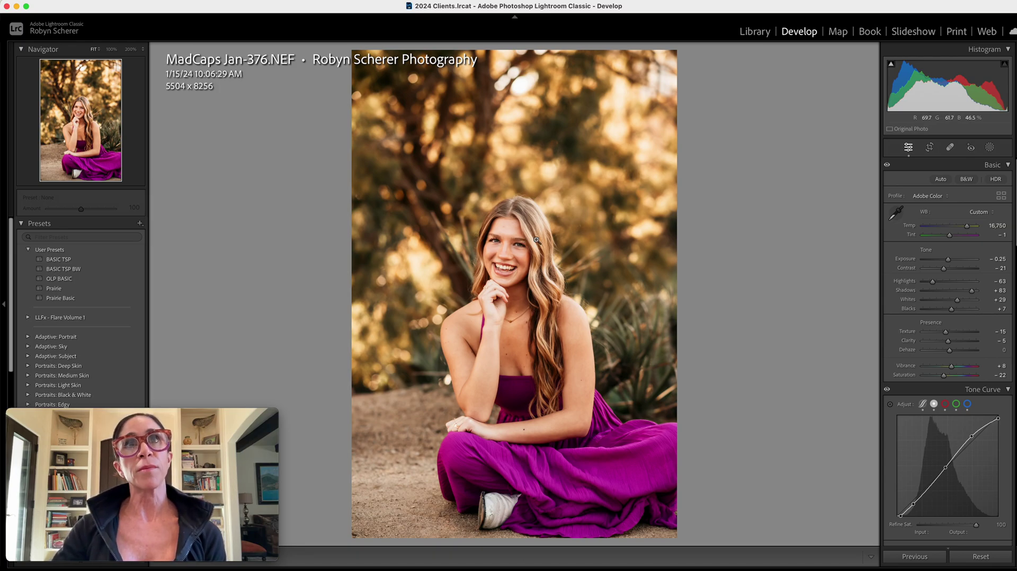
pyautogui.moveTo(966, 226); pyautogui.dragTo(949, 261)
pyautogui.moveTo(955, 226); pyautogui.dragTo(957, 227)
pyautogui.moveTo(948, 262); pyautogui.dragTo(949, 261)
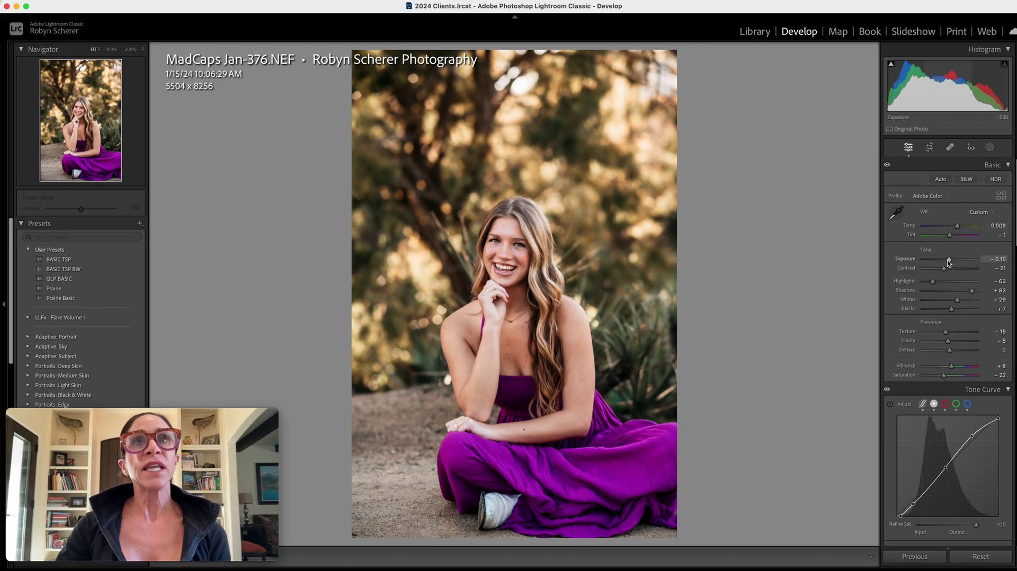
# Set the white balance Tint to +2.
pyautogui.click(894, 217)
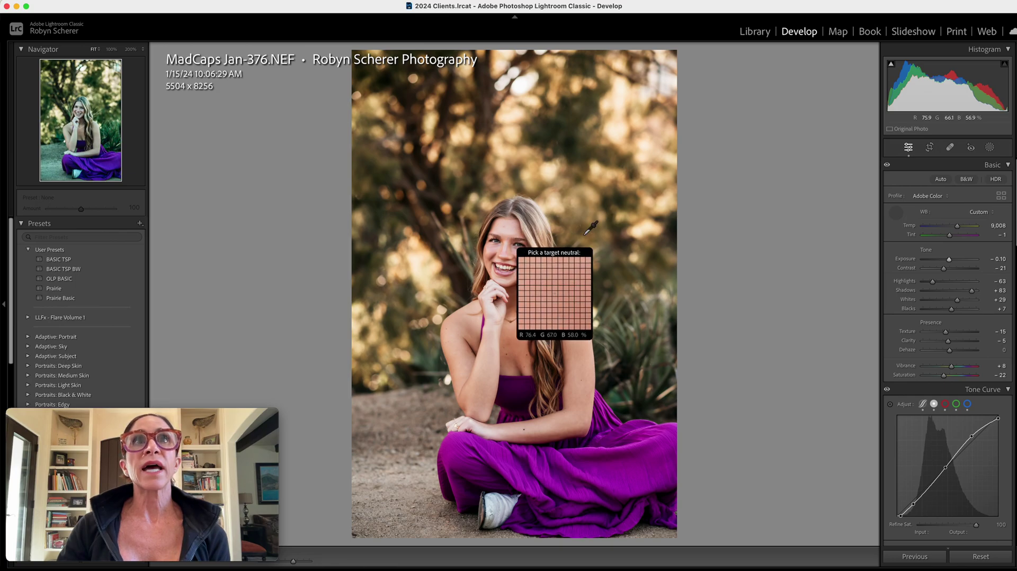
pyautogui.click(1000, 234)
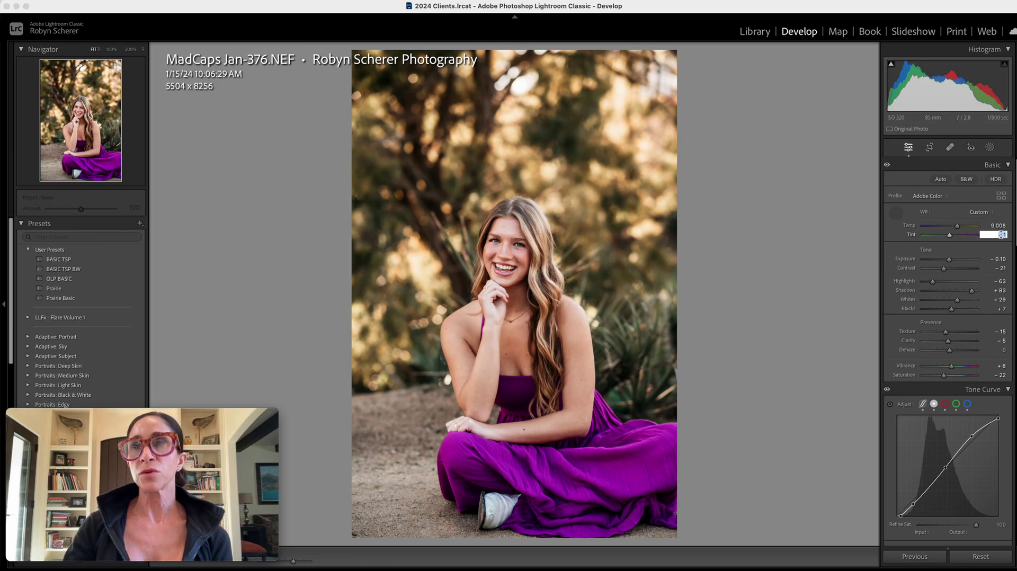
pyautogui.write('0')
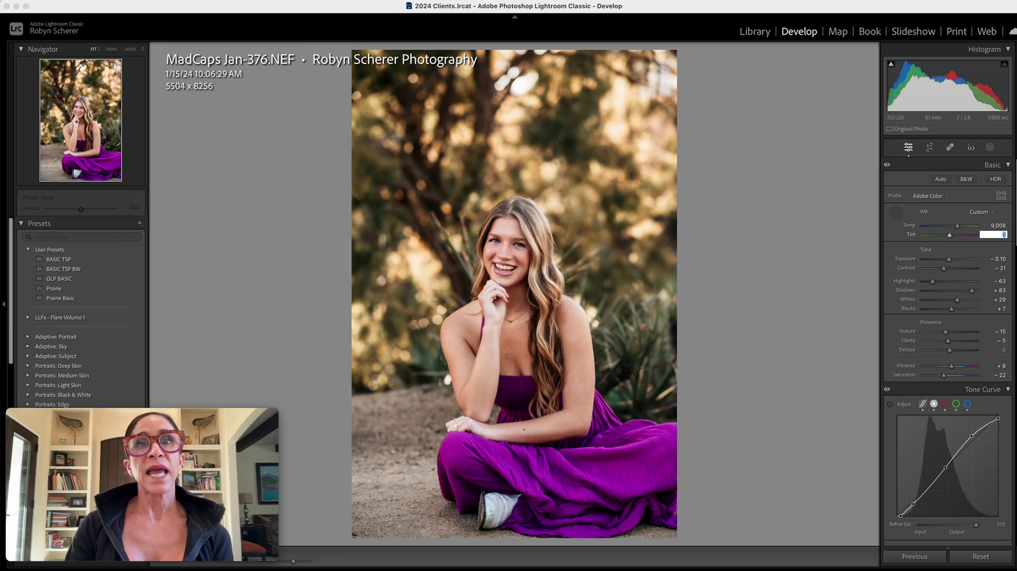
pyautogui.press('Up')
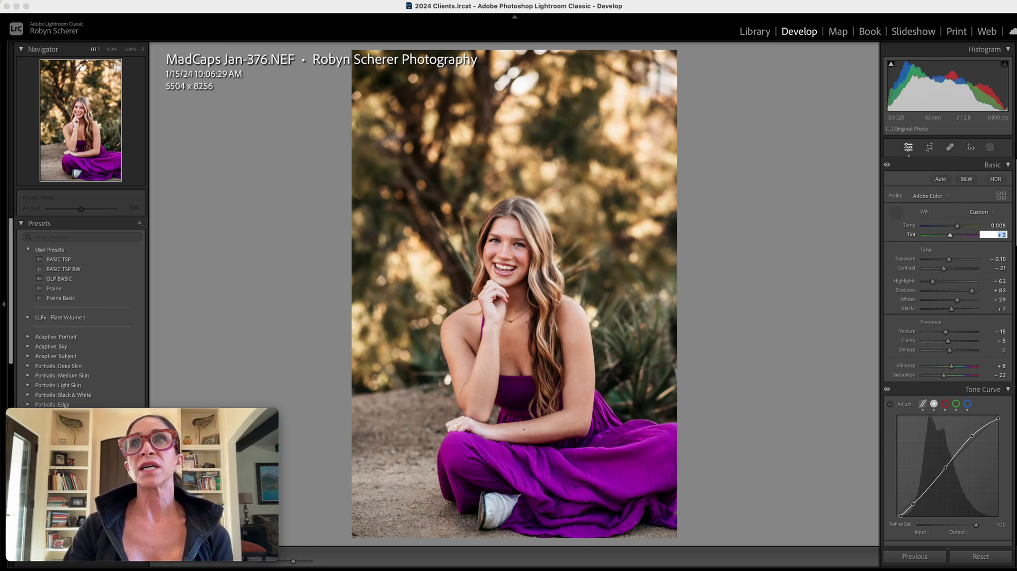
# Cool the white balance Temp to 7,516 and set the Exposure to 0.
pyautogui.click(895, 213)
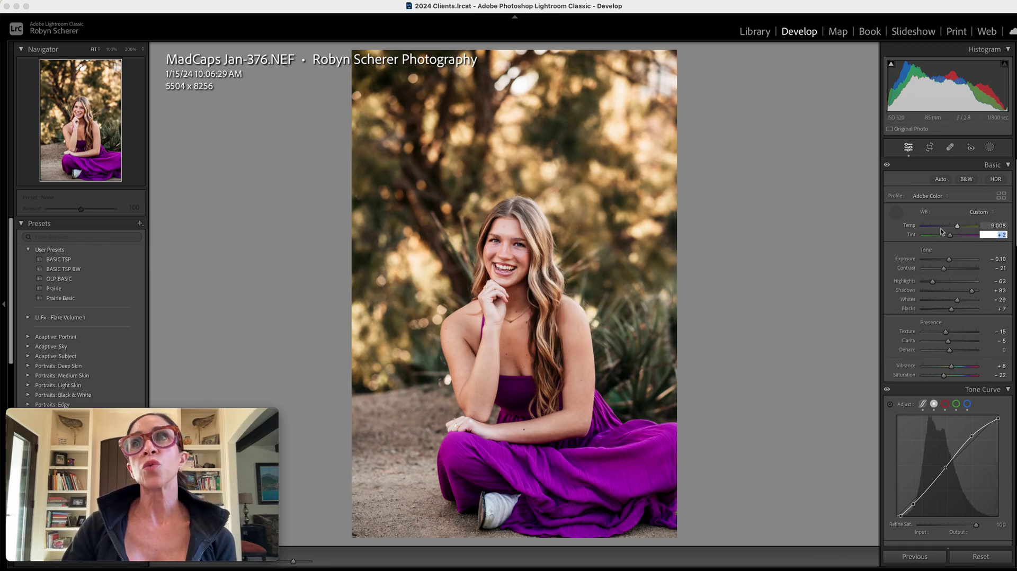
pyautogui.moveTo(957, 226); pyautogui.dragTo(955, 226)
pyautogui.press('w')
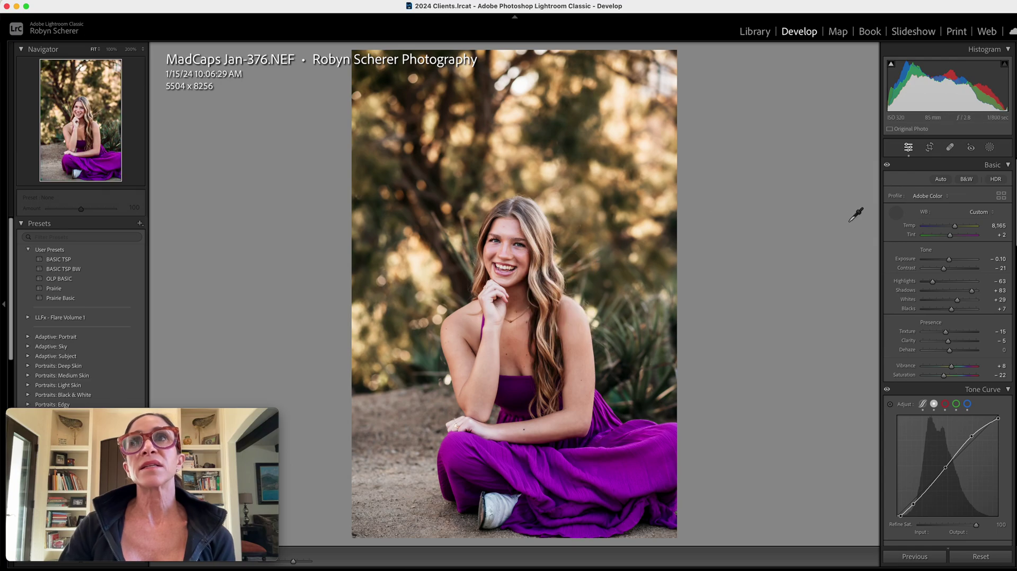
pyautogui.moveTo(955, 227); pyautogui.dragTo(953, 227)
pyautogui.click(998, 259)
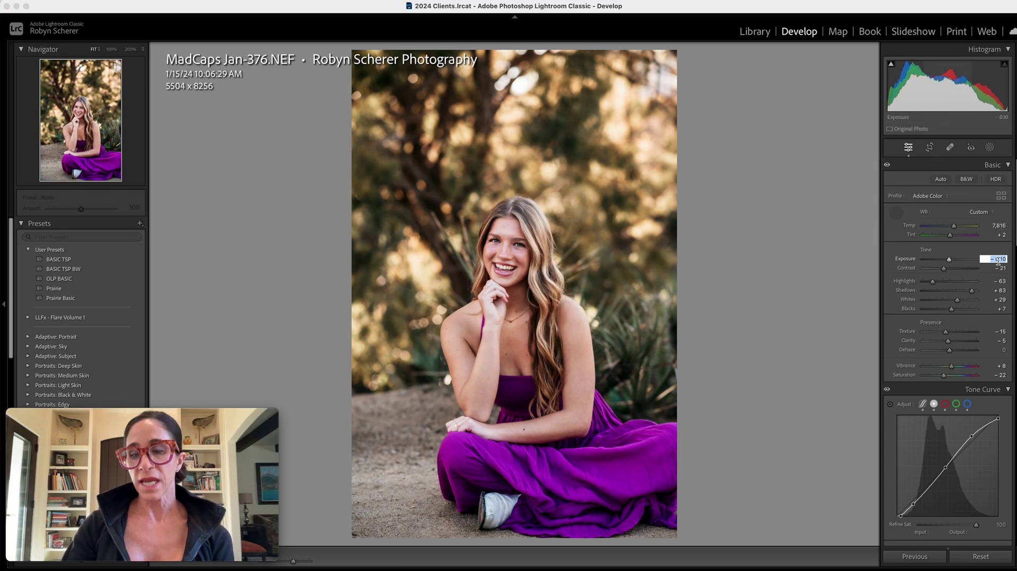
pyautogui.write('0')
pyautogui.press('Return')
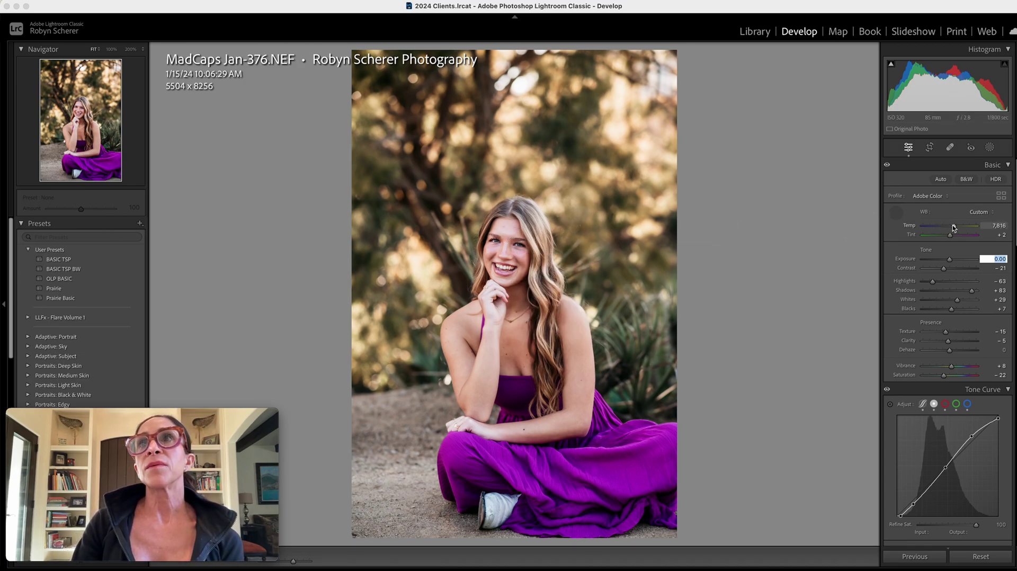
pyautogui.moveTo(953, 228); pyautogui.dragTo(952, 228)
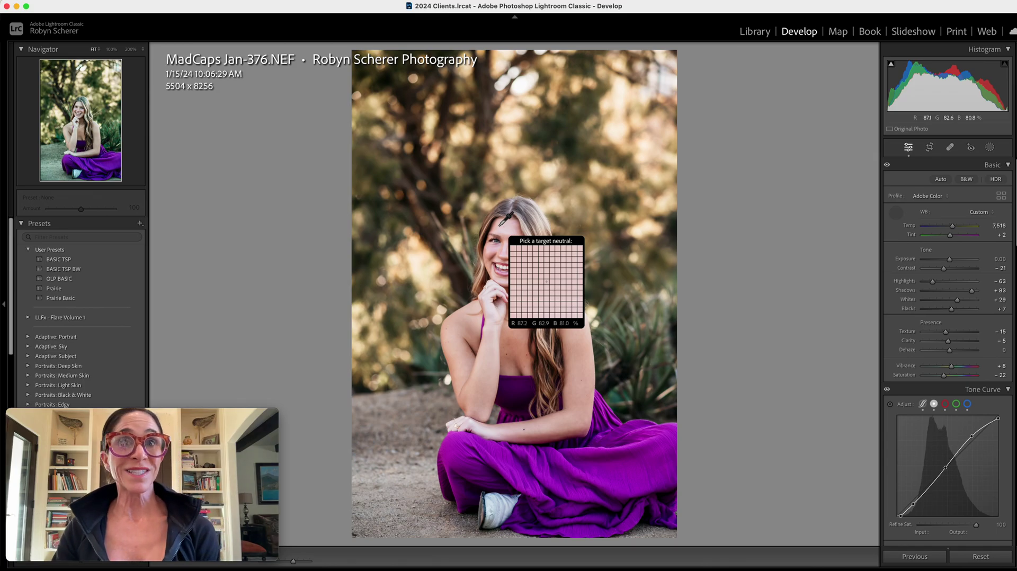
pyautogui.click(893, 214)
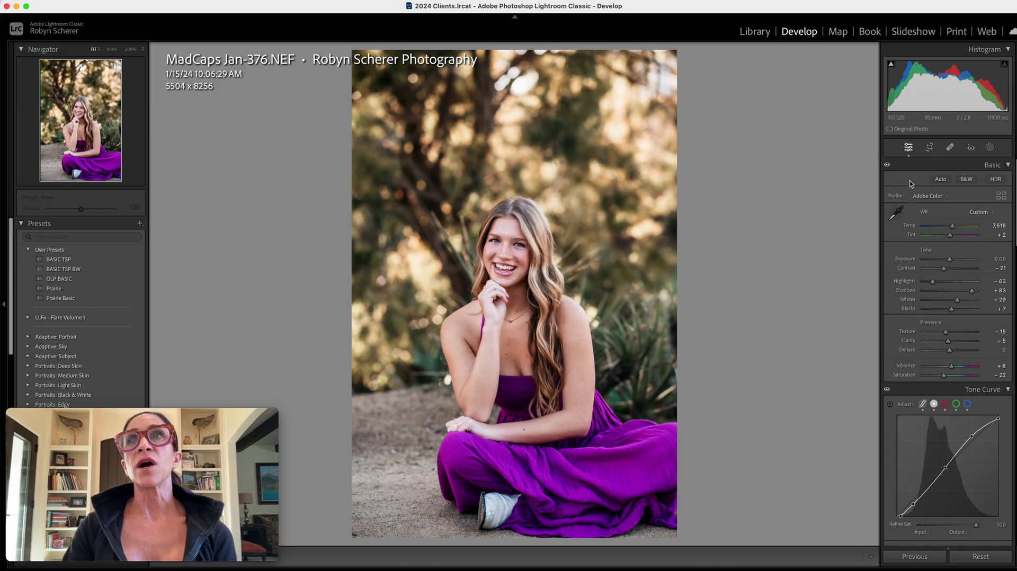
# Crop the photo to the 4 x 5 / 8 x 10 aspect at about 4614 x 5767, framing the woman from her lap up.
pyautogui.click(929, 147)
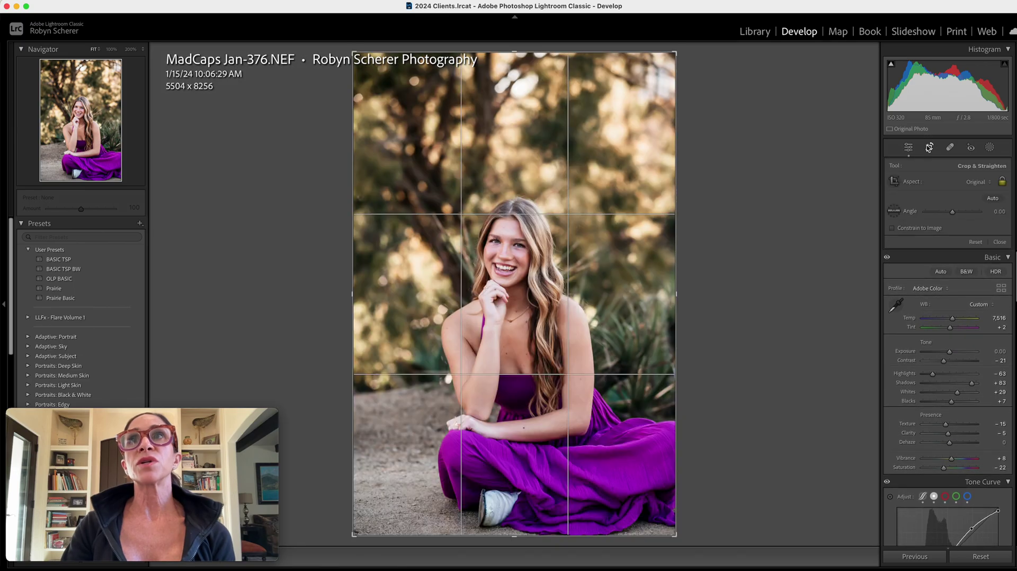
pyautogui.click(985, 183)
pyautogui.click(983, 217)
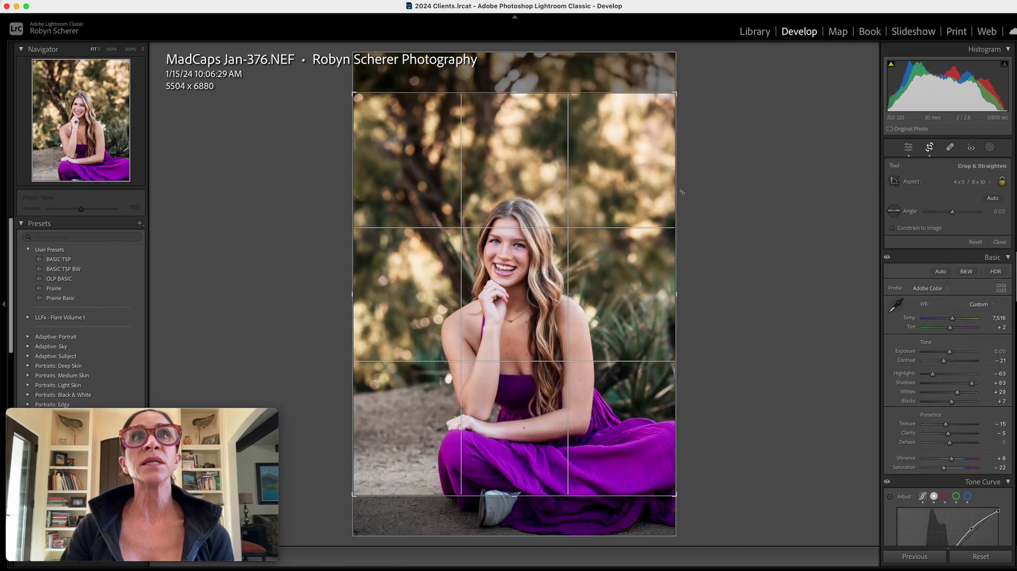
pyautogui.moveTo(546, 96); pyautogui.dragTo(544, 115)
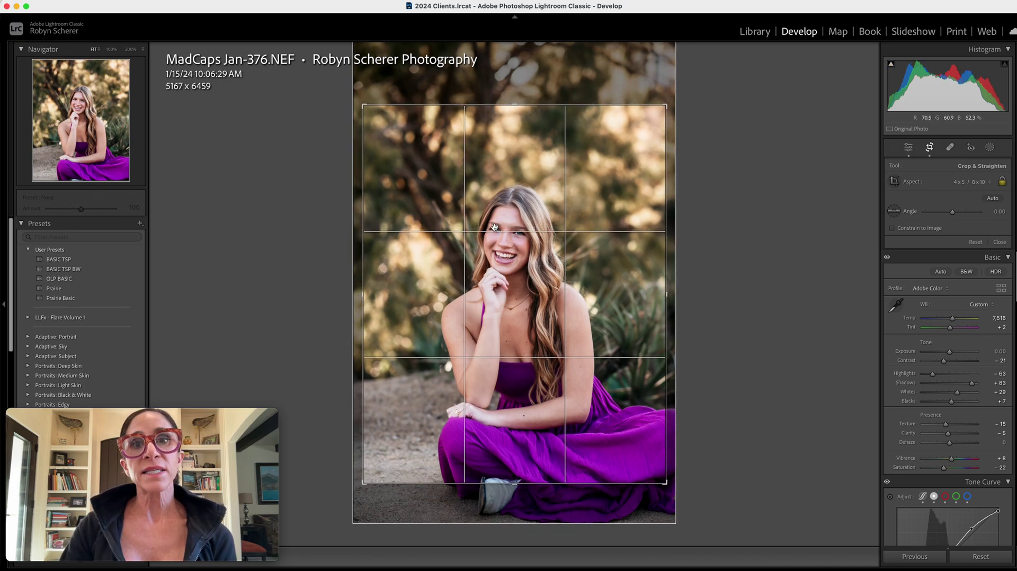
pyautogui.moveTo(519, 236); pyautogui.dragTo(509, 236)
pyautogui.click(364, 153)
pyautogui.moveTo(364, 153); pyautogui.dragTo(377, 153)
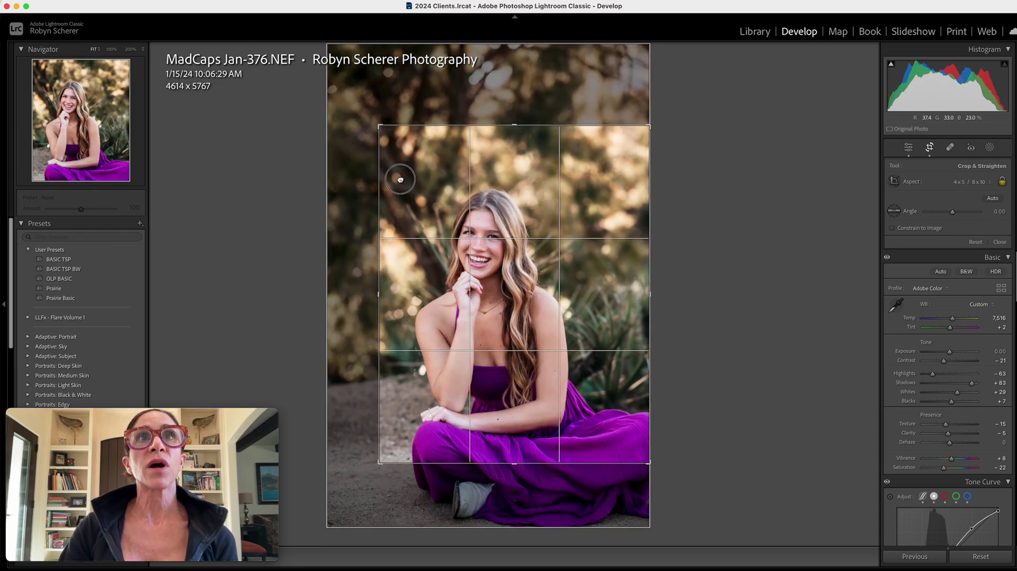
pyautogui.press('Return')
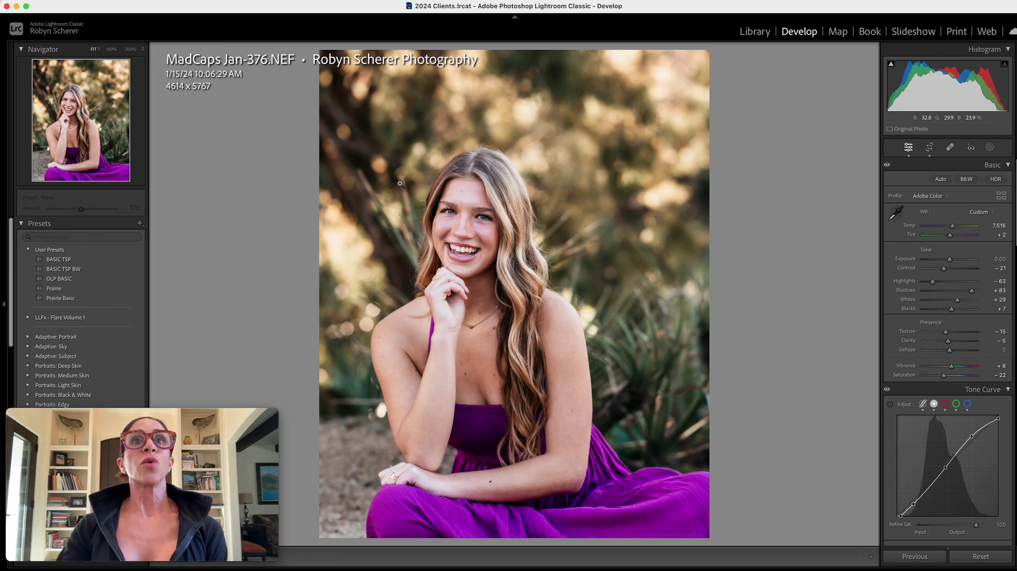
# Heal the blemishes on the forehead, nose and both cheeks at size 28, resampling the spot beside the mouth from clean cheek skin.
pyautogui.click(457, 208)
pyautogui.press('q')
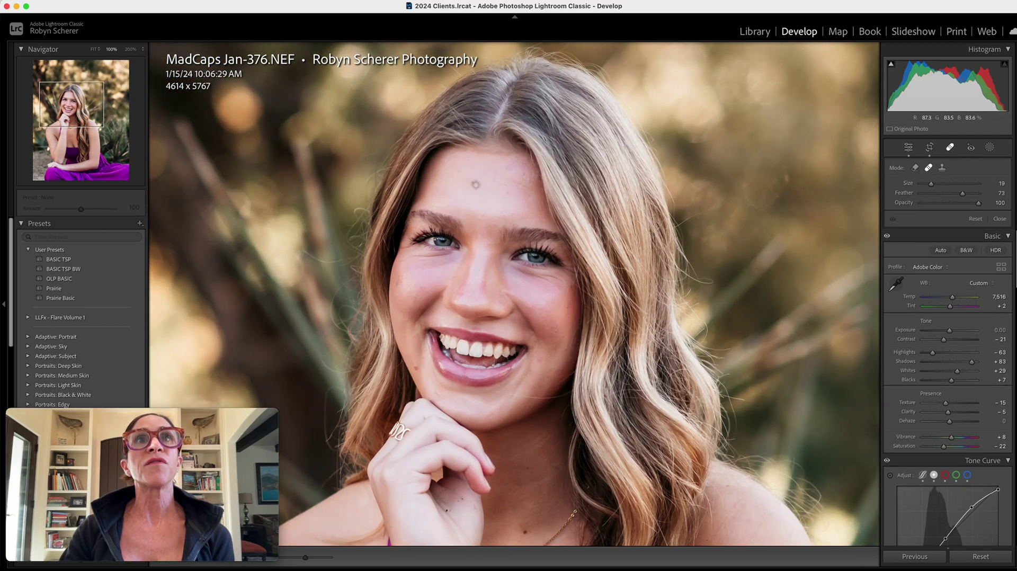
pyautogui.click(471, 182)
pyautogui.click(513, 181)
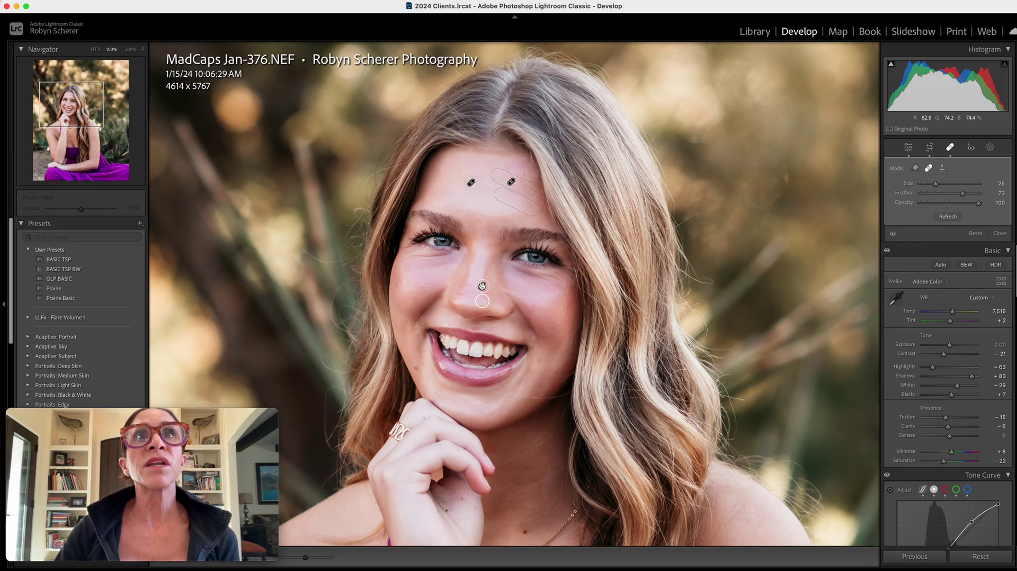
pyautogui.click(408, 291)
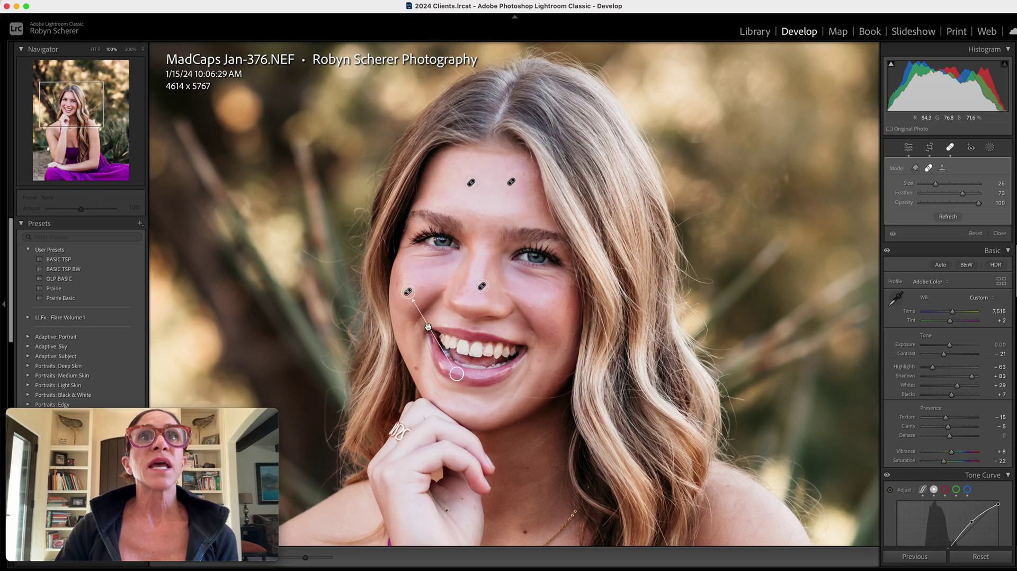
pyautogui.moveTo(456, 373); pyautogui.dragTo(425, 274)
pyautogui.click(522, 296)
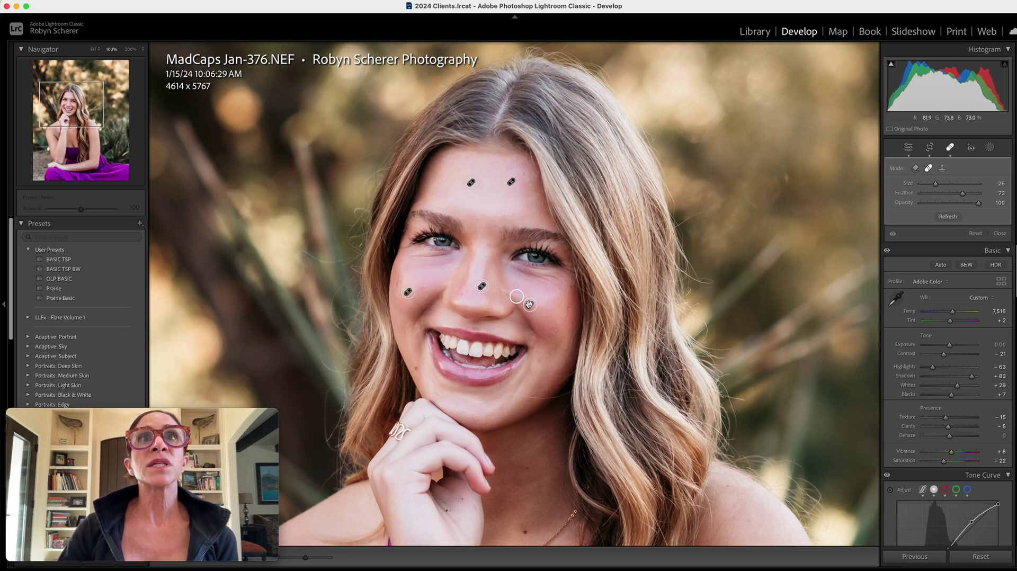
pyautogui.click(554, 330)
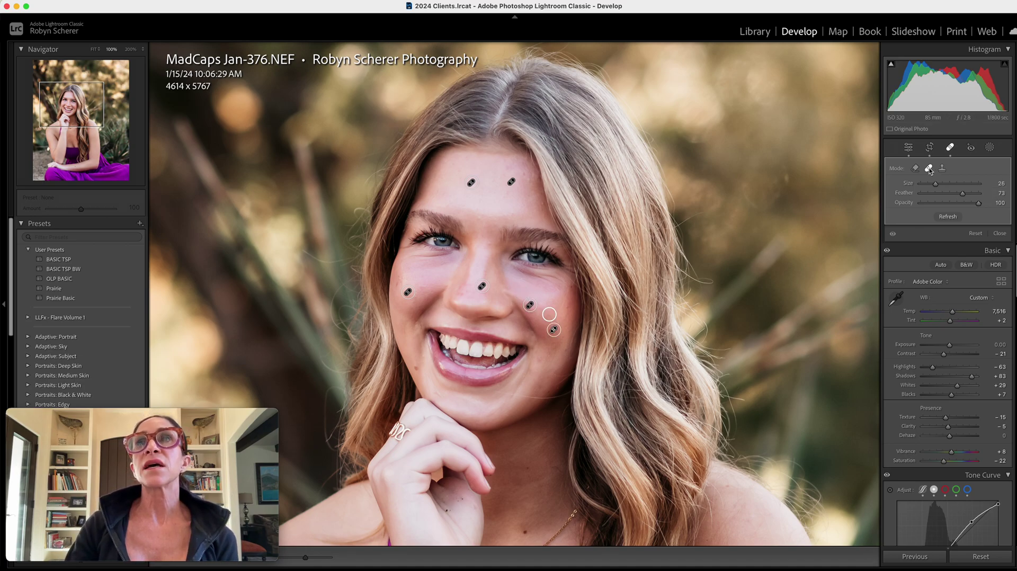
# Clone over the blemish between the eyebrows using clear forehead skin as the source, and check the face without the retouching pins.
pyautogui.click(949, 148)
pyautogui.click(949, 148)
pyautogui.click(942, 168)
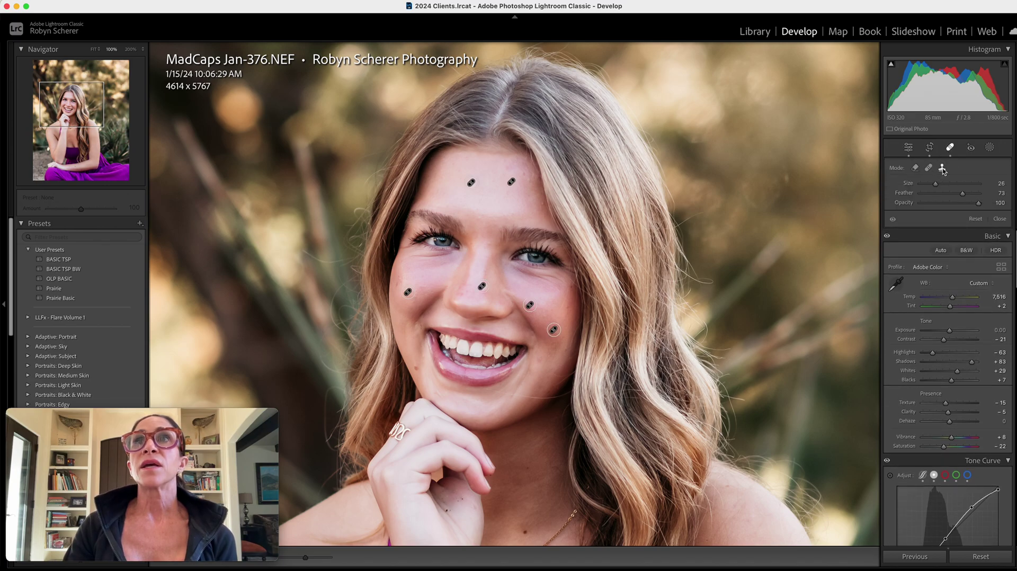
pyautogui.click(480, 219)
pyautogui.moveTo(461, 216)
pyautogui.mouseDown()
pyautogui.moveTo(468, 198)
pyautogui.moveTo(493, 197)
pyautogui.mouseUp()
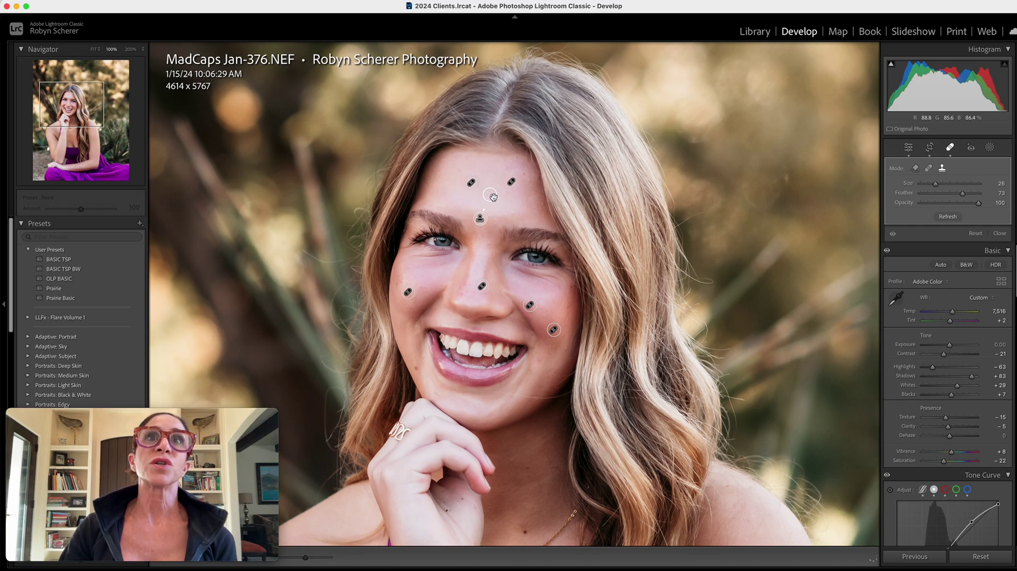
pyautogui.click(999, 233)
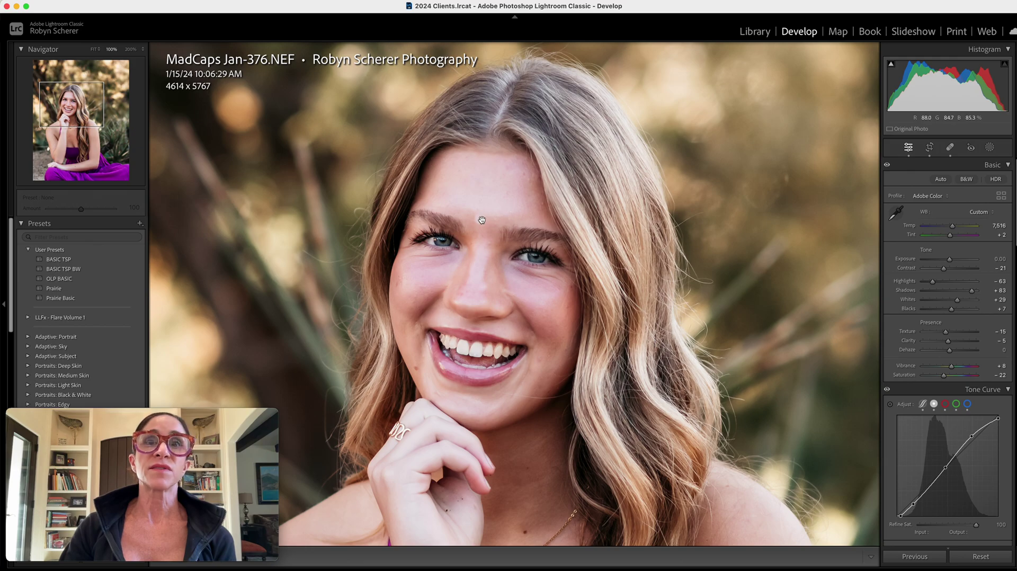
# Switch the retouching spot between the eyebrows from Clone to Heal and source it from the adjacent forehead skin.
pyautogui.click(949, 147)
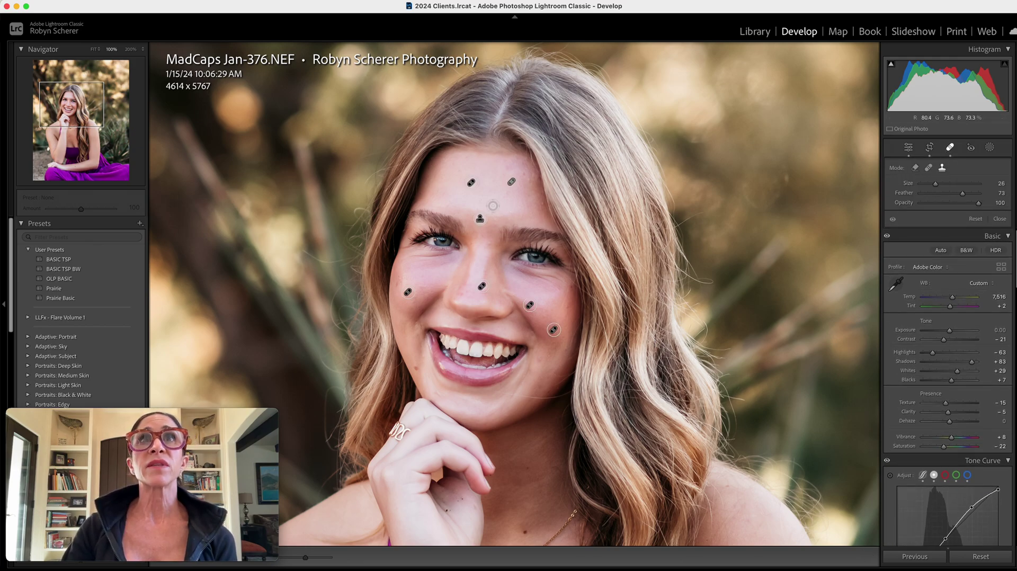
pyautogui.click(928, 168)
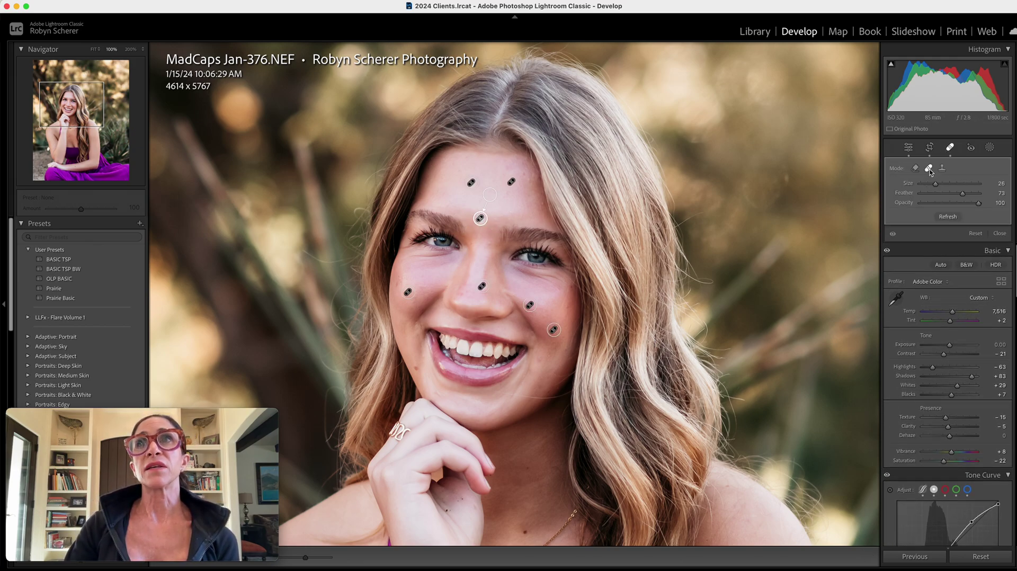
pyautogui.moveTo(480, 218); pyautogui.dragTo(470, 206)
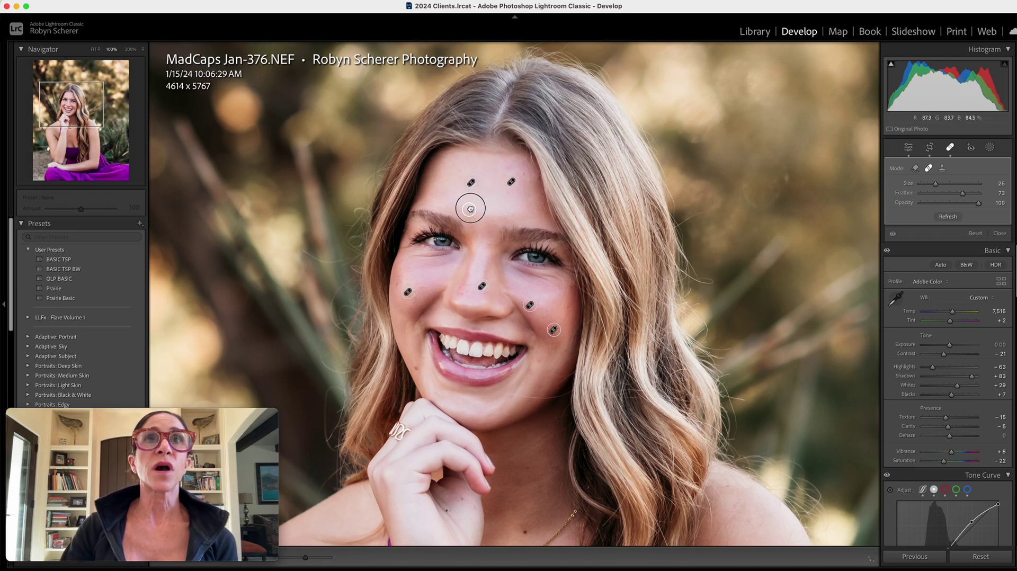
pyautogui.press('super+z')
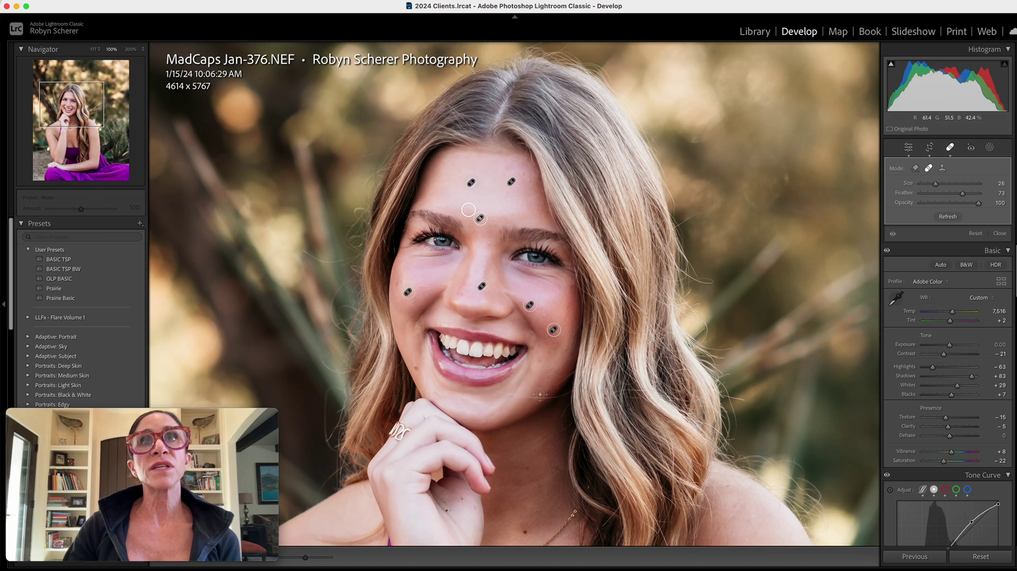
# Heal the mark beside the corner of the mouth, finish the retouching and return to the full-photo view.
pyautogui.click(539, 359)
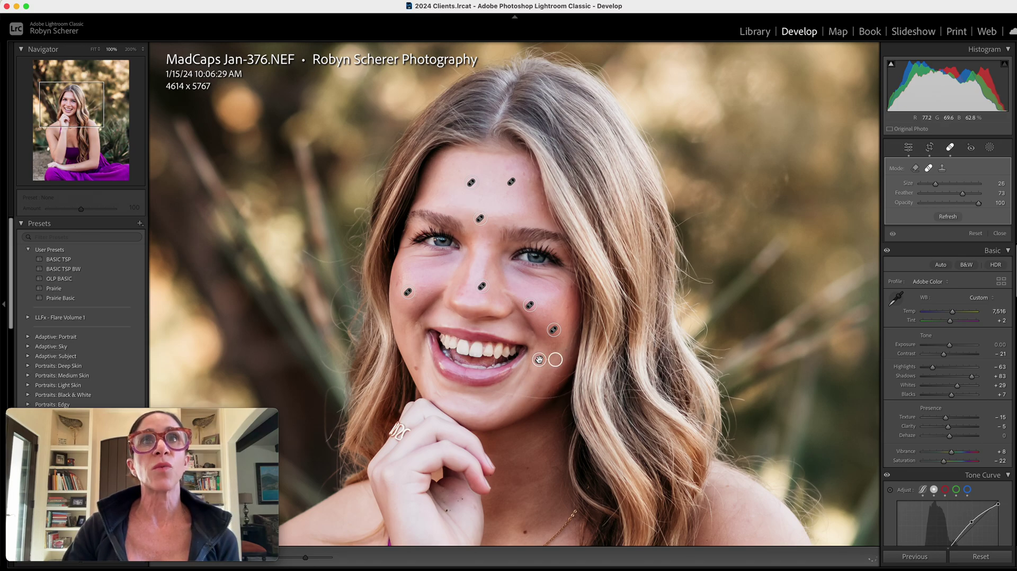
pyautogui.click(998, 233)
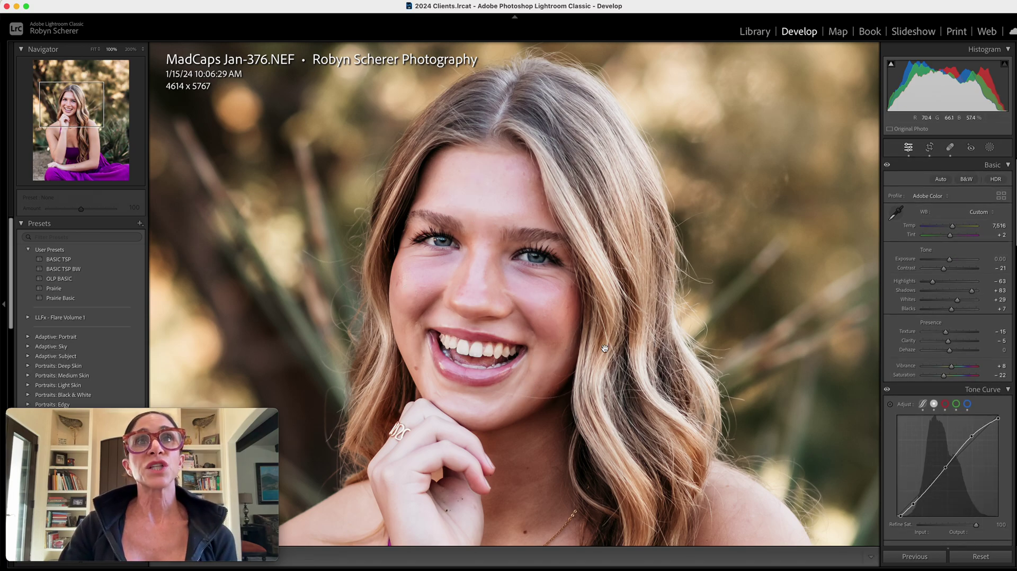
pyautogui.click(543, 399)
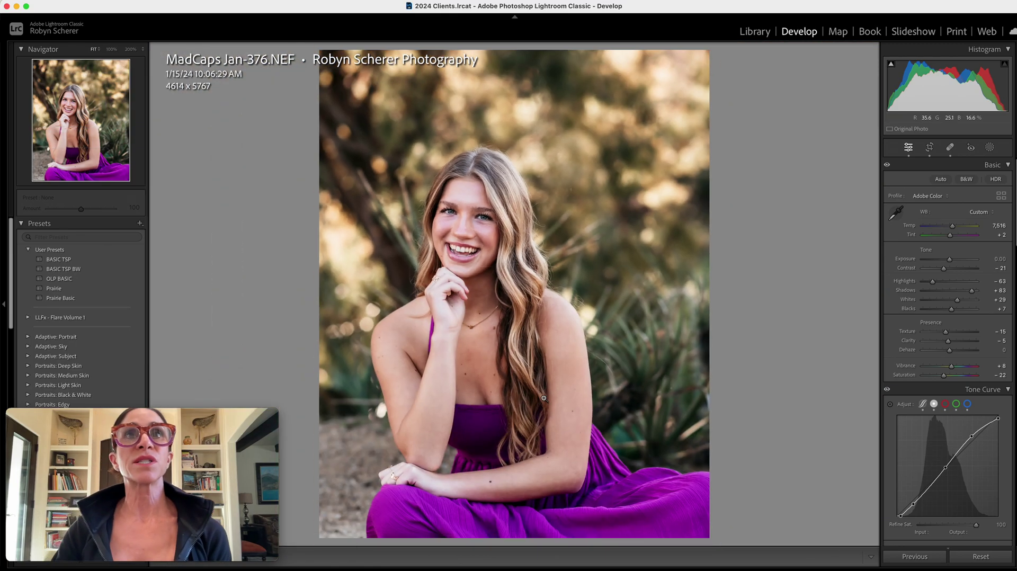
# Heal the outer part of the stray hair crossing the lower cheek and jaw with a brush stroke at size 9.
pyautogui.click(481, 264)
pyautogui.press('super+equal')
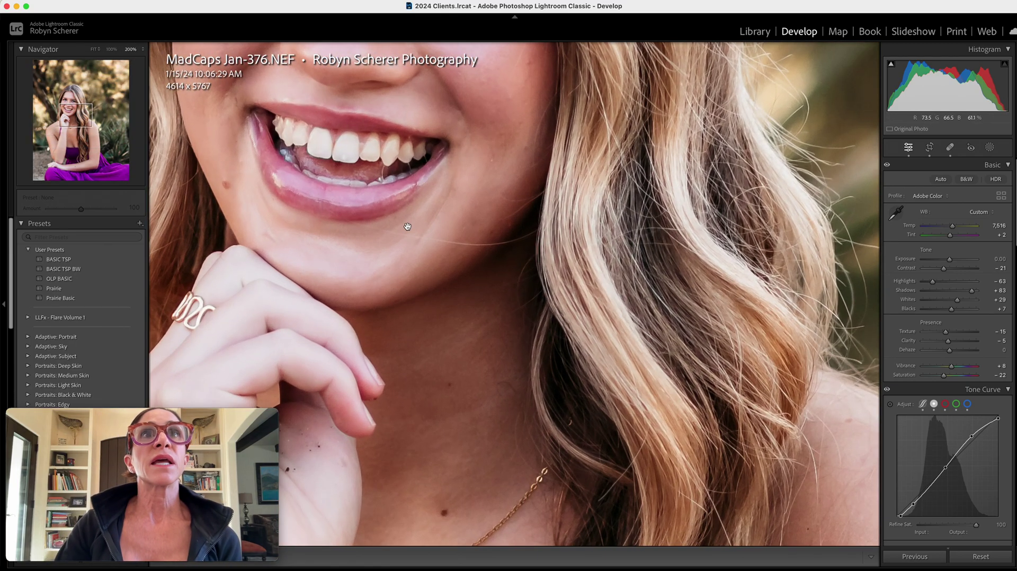
pyautogui.press('super+minus')
pyautogui.click(950, 147)
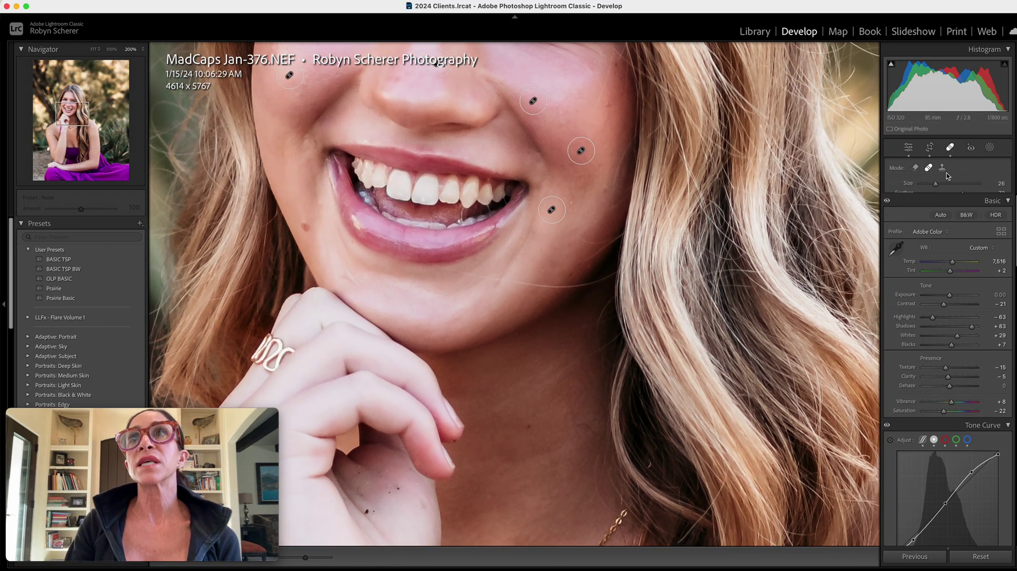
pyautogui.moveTo(936, 188); pyautogui.dragTo(924, 184)
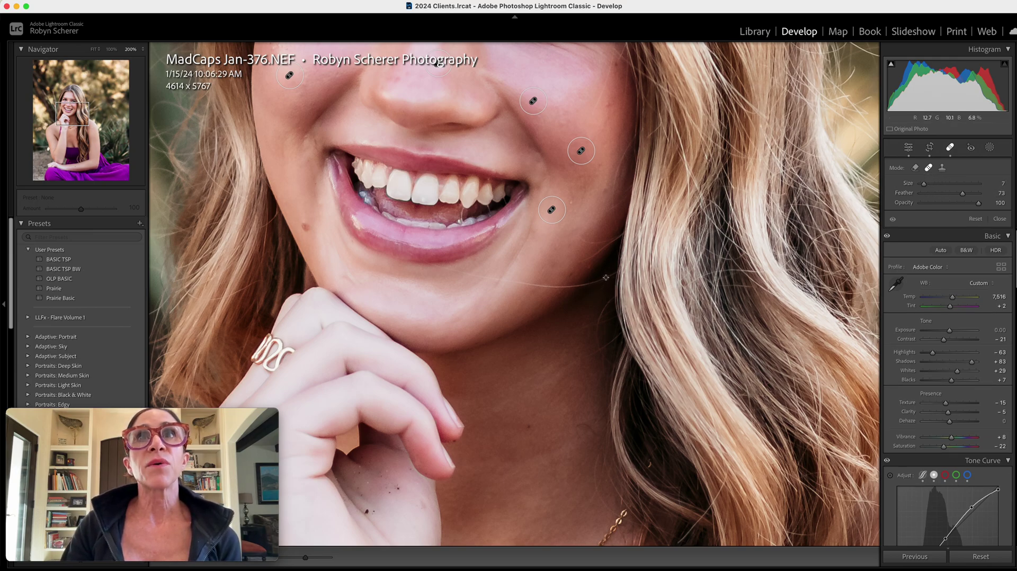
pyautogui.scroll(5, 607, 277)
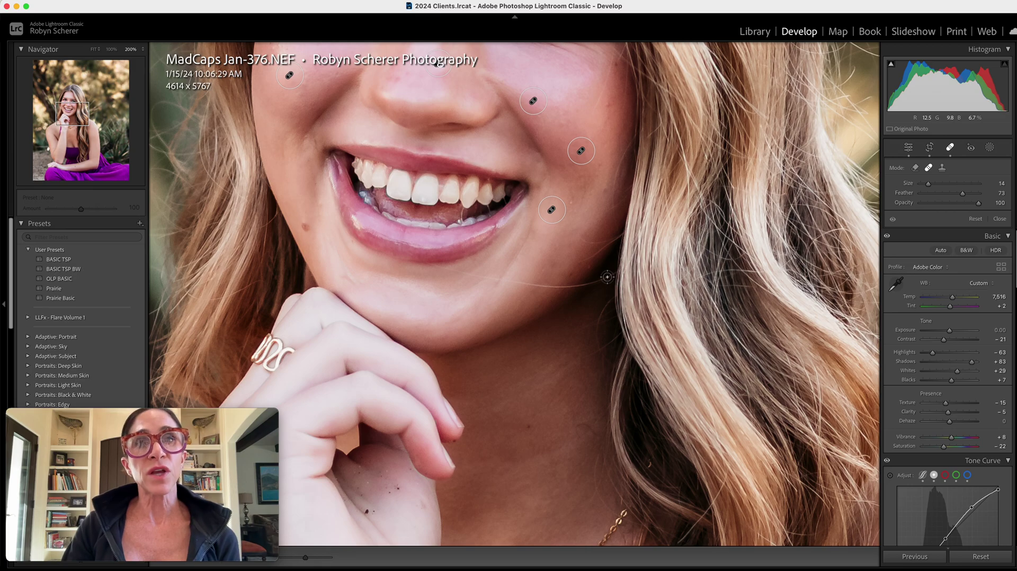
pyautogui.scroll(2, 606, 276)
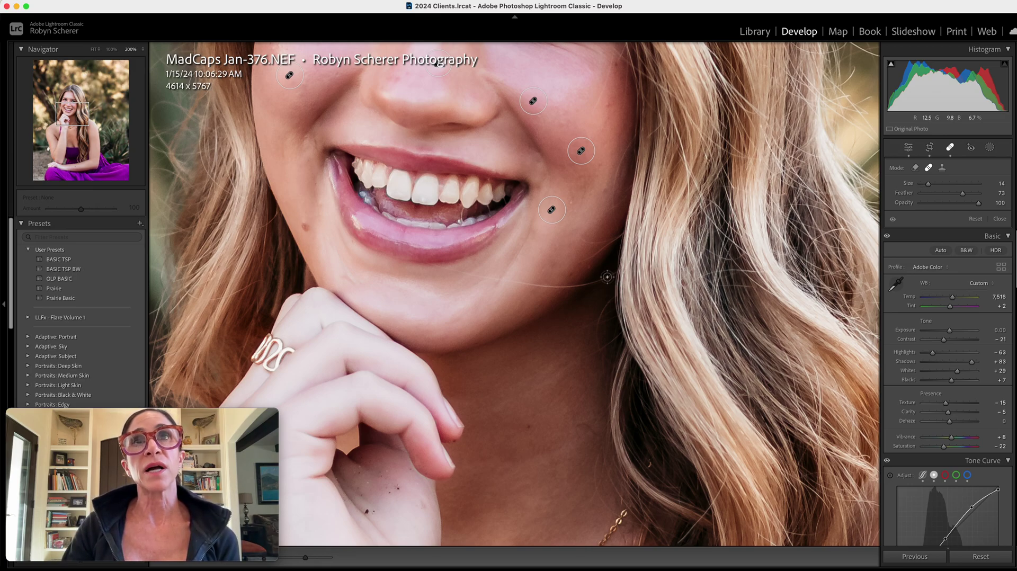
pyautogui.scroll(-5, 845, 180)
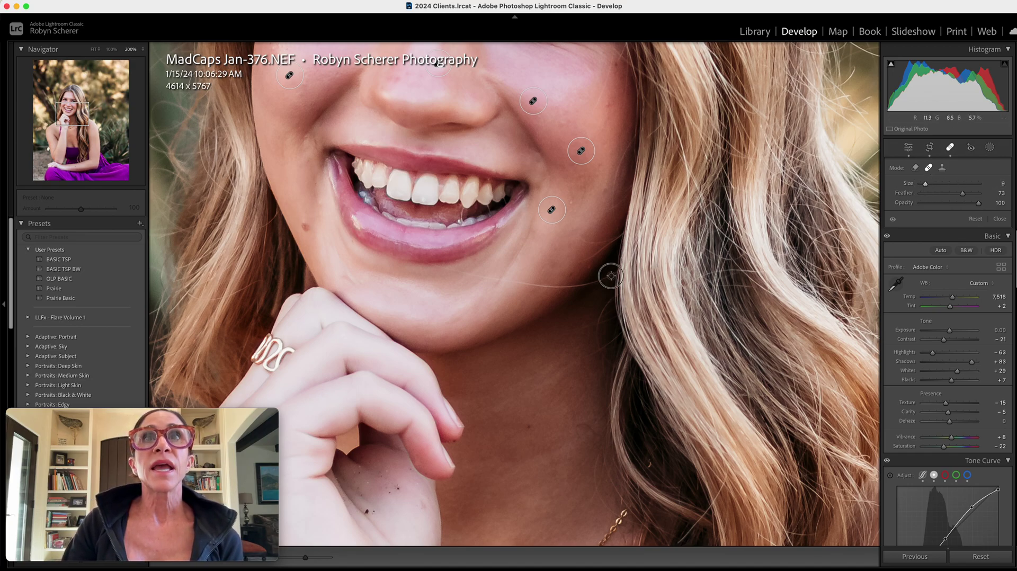
pyautogui.moveTo(583, 284); pyautogui.dragTo(516, 284)
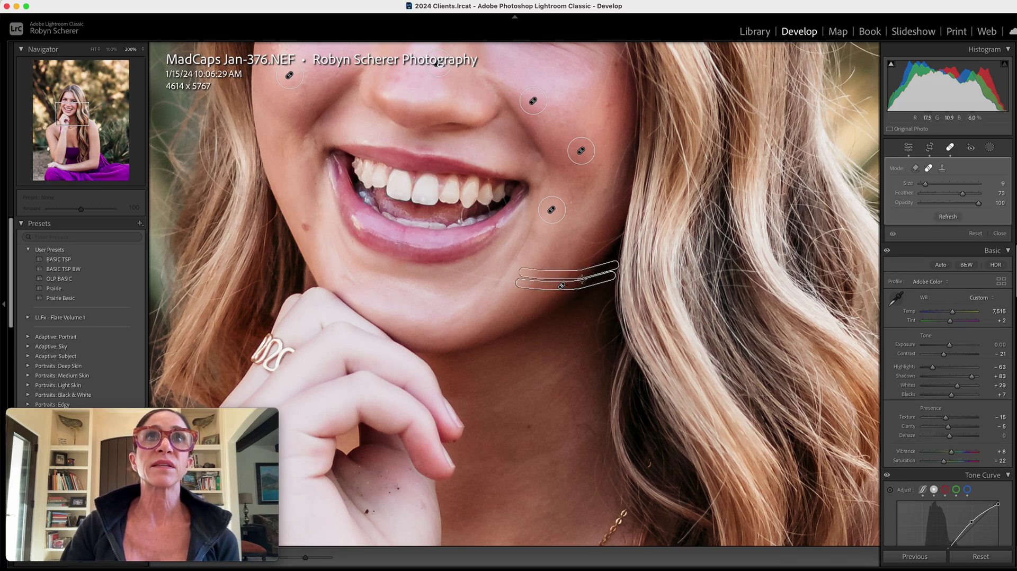
# Heal the rest of the stray hair below the lip, source it from the adjacent chin skin and finish the retouching.
pyautogui.moveTo(464, 274); pyautogui.dragTo(521, 282)
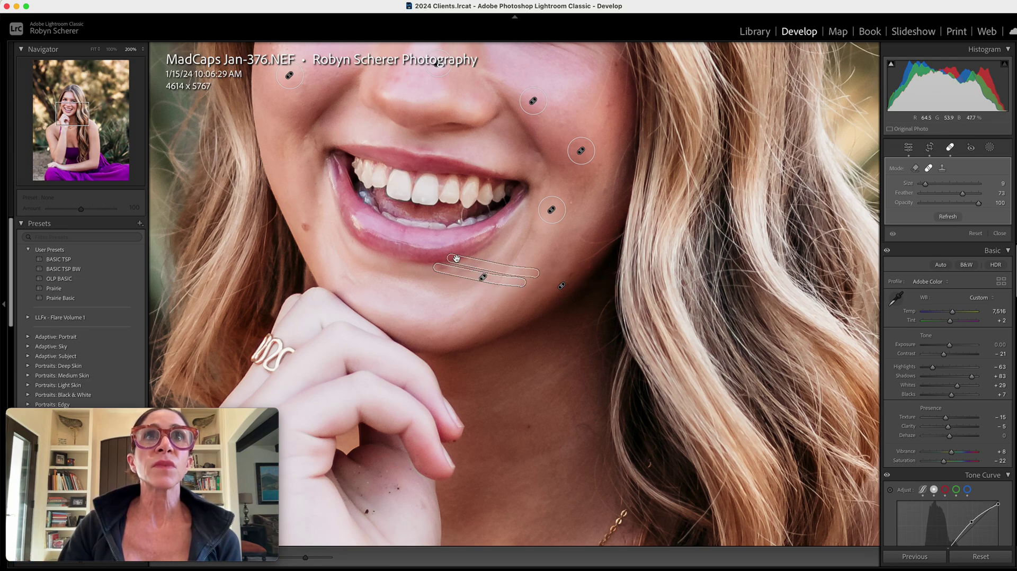
pyautogui.click(470, 284)
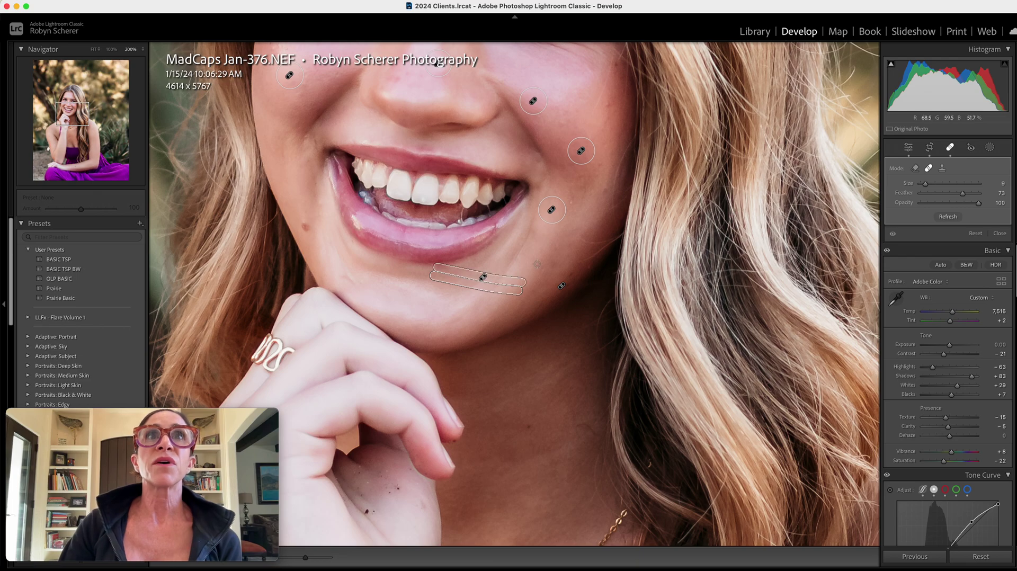
pyautogui.click(999, 233)
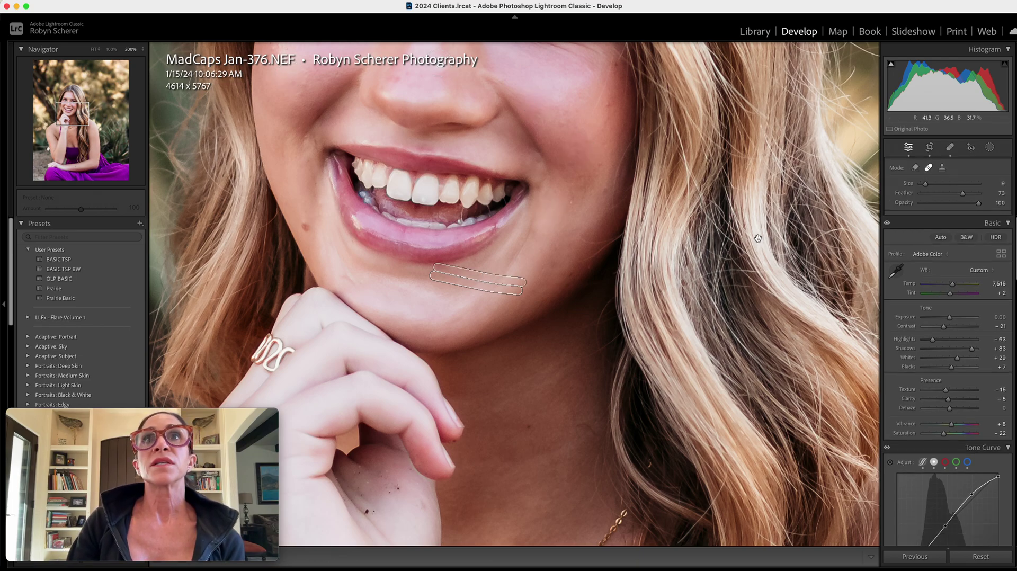
pyautogui.click(591, 240)
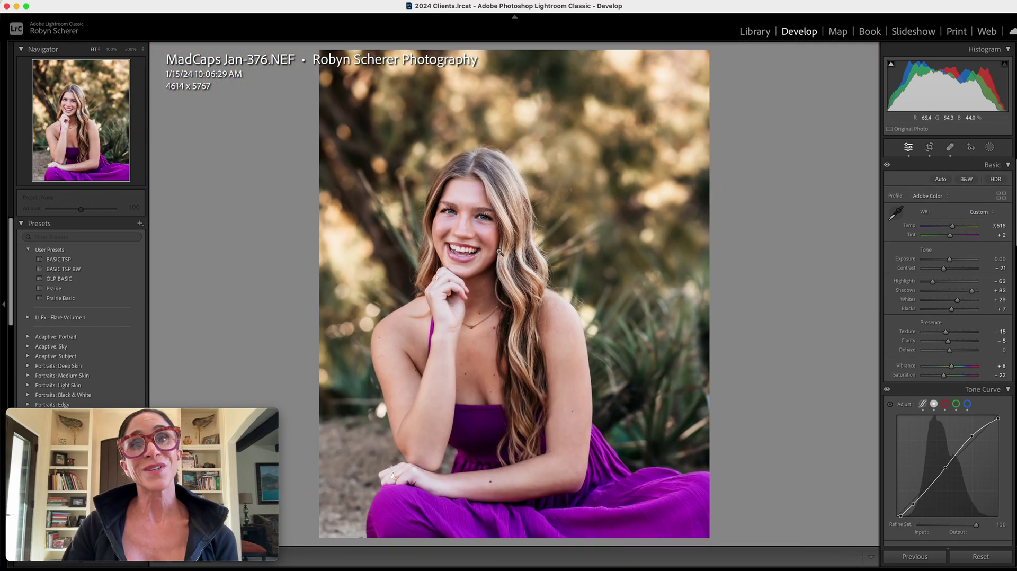
# Add a brush mask with the Skin smooth Nic preset, paint it over the face and arm skin and close masking.
pyautogui.click(990, 148)
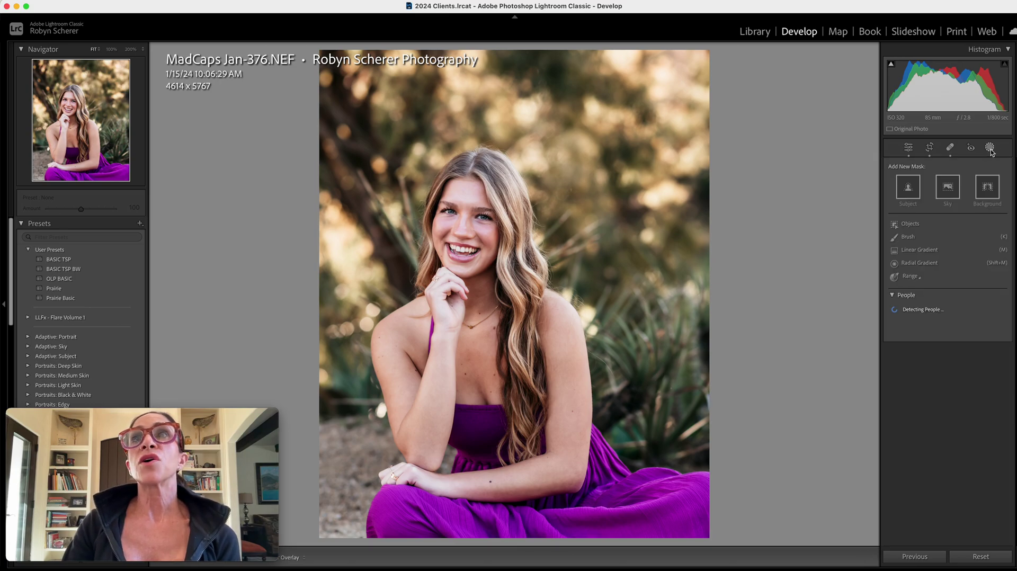
pyautogui.click(907, 237)
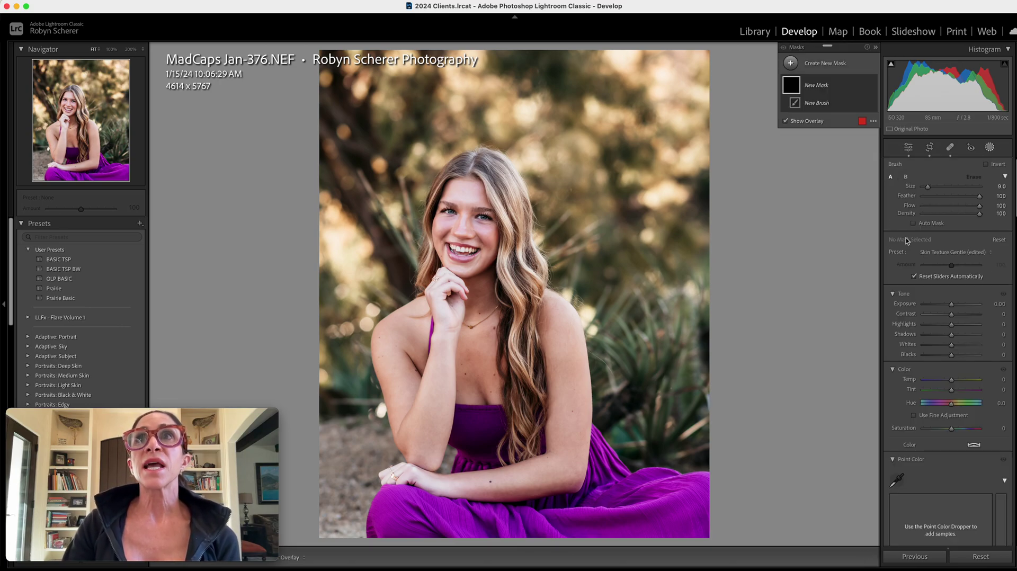
pyautogui.click(935, 253)
pyautogui.scroll(5, 935, 255)
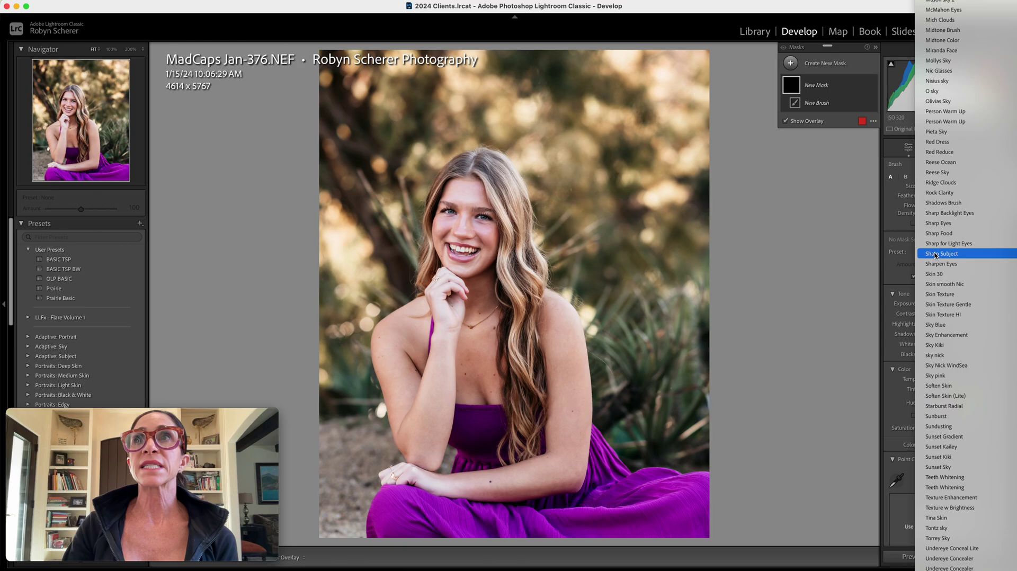
pyautogui.click(958, 285)
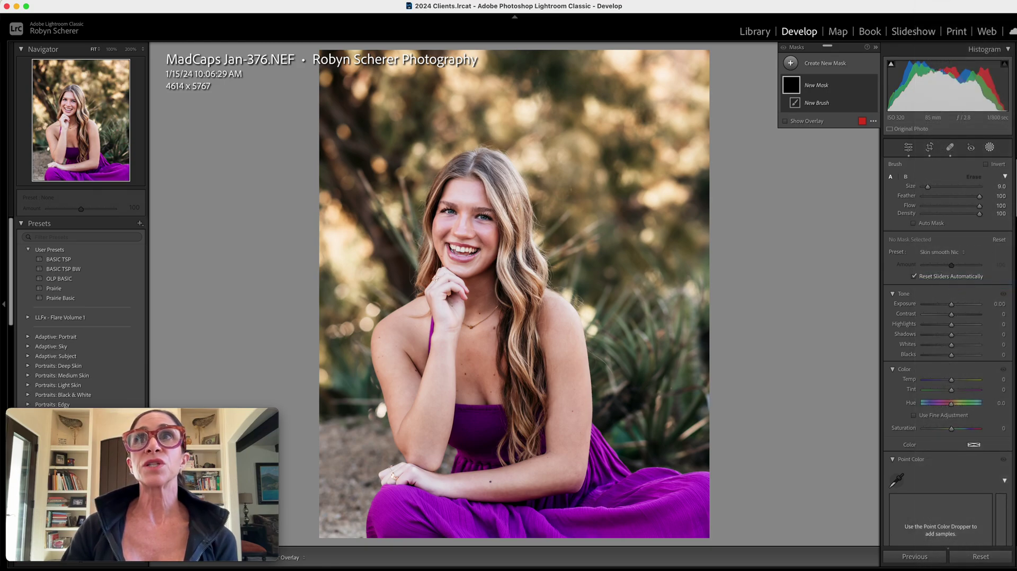
pyautogui.moveTo(461, 196)
pyautogui.mouseDown()
pyautogui.moveTo(464, 220)
pyautogui.moveTo(427, 228)
pyautogui.moveTo(484, 230)
pyautogui.moveTo(438, 237)
pyautogui.moveTo(485, 246)
pyautogui.moveTo(469, 269)
pyautogui.moveTo(451, 264)
pyautogui.moveTo(436, 238)
pyautogui.moveTo(458, 267)
pyautogui.moveTo(485, 265)
pyautogui.mouseUp()
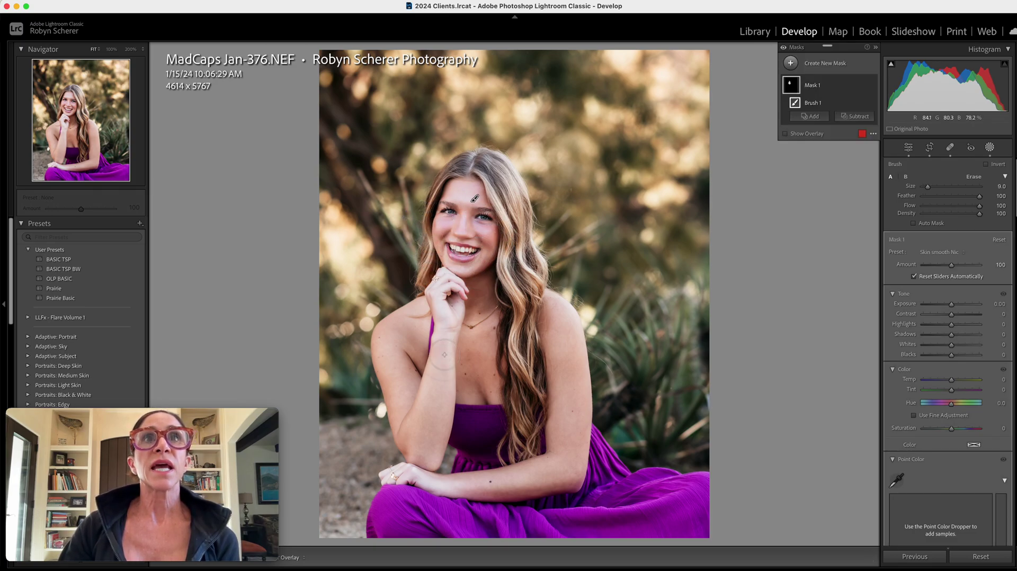
pyautogui.scroll(5, 442, 352)
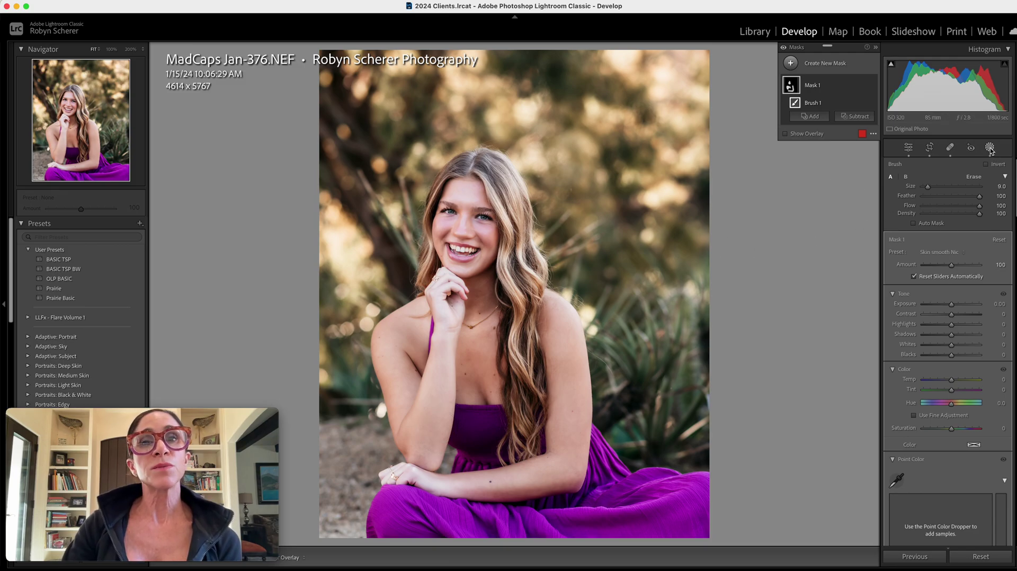
pyautogui.click(989, 148)
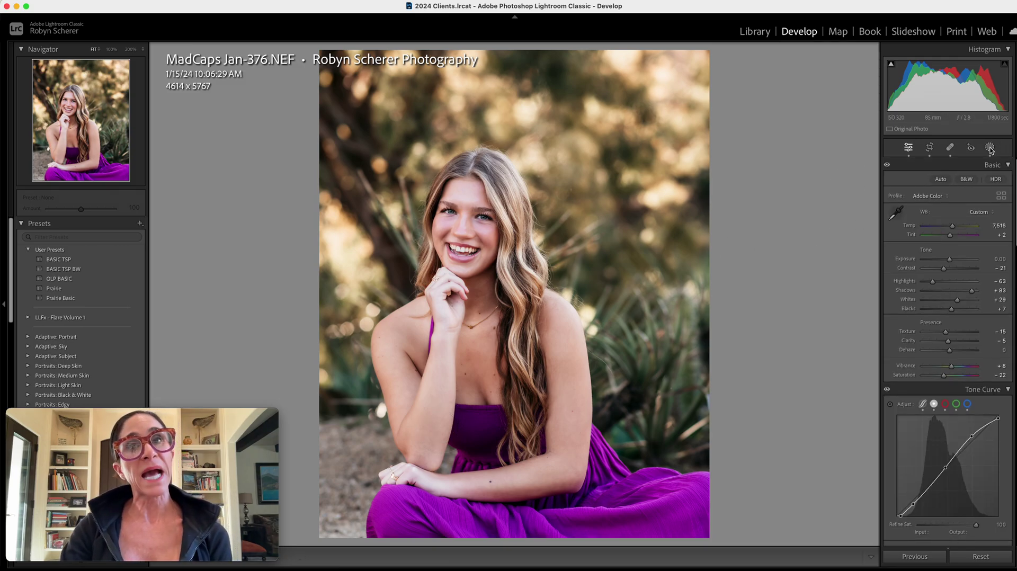
# Compare the edited portrait with its original before version.
pyautogui.press('\\')
pyautogui.press('\\')
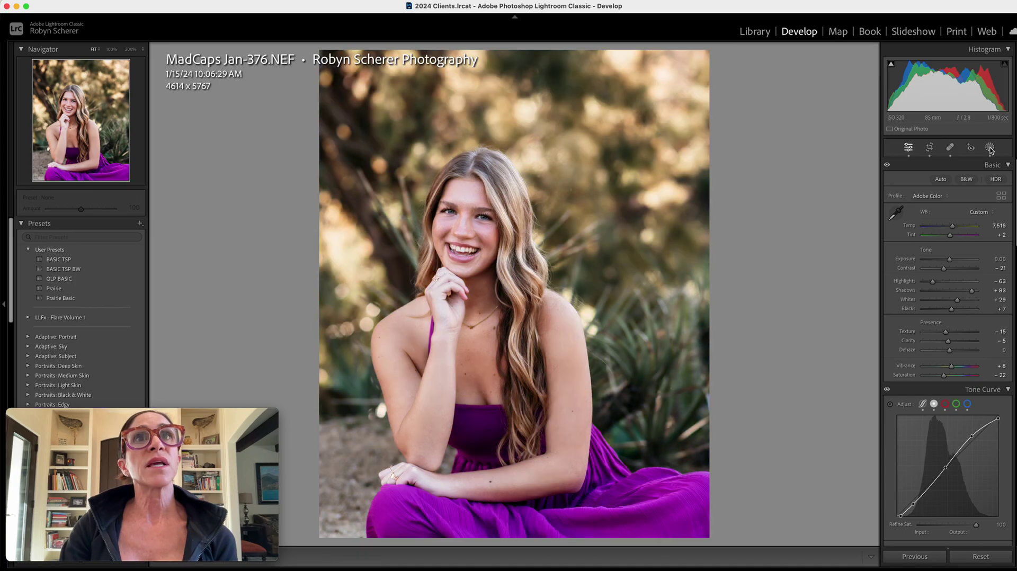
pyautogui.press('\\')
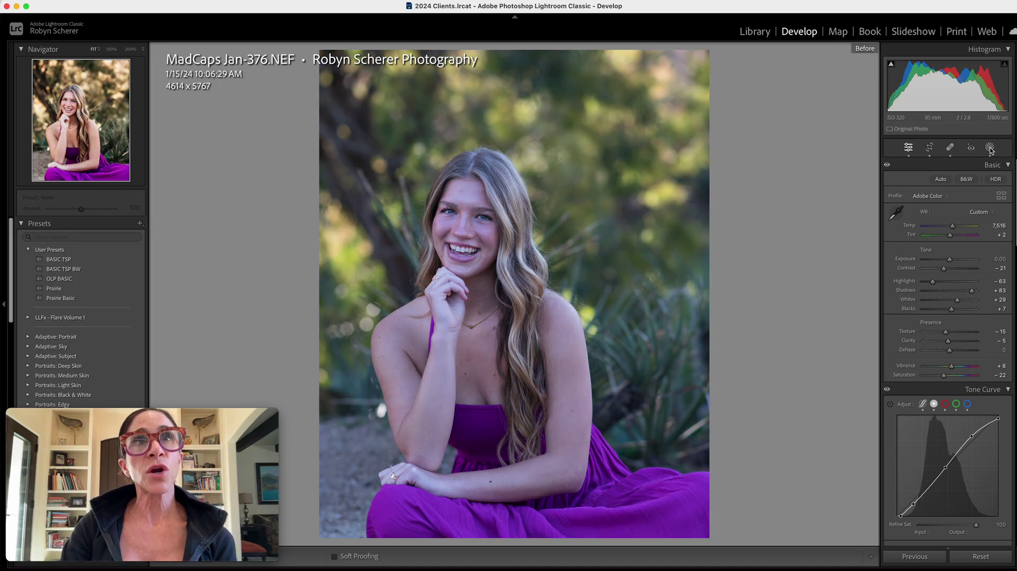
pyautogui.press('\\')
pyautogui.press('\\')
pyautogui.press('\\')
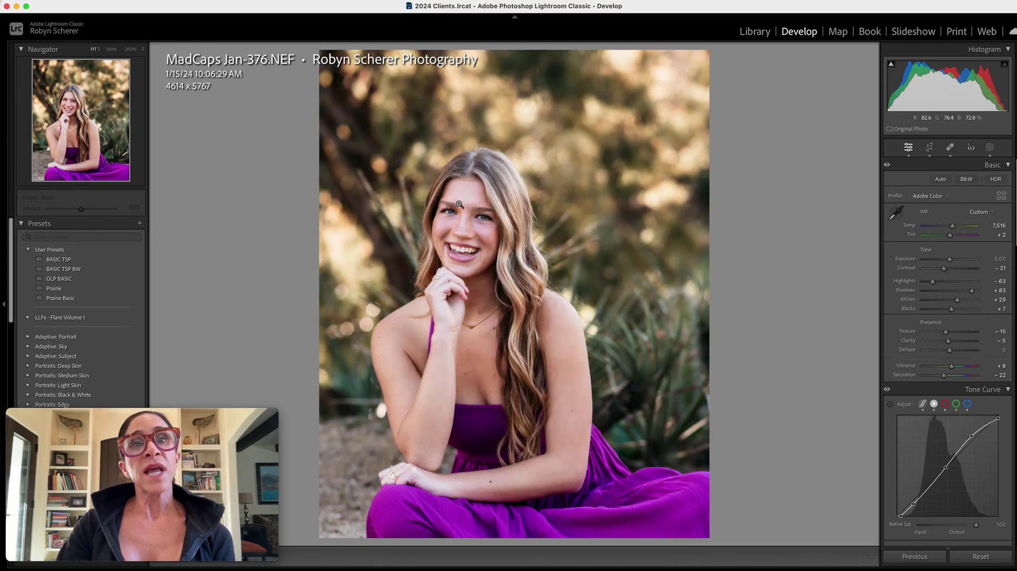
# Add a second brush mask for the subject's eyes.
pyautogui.click(476, 215)
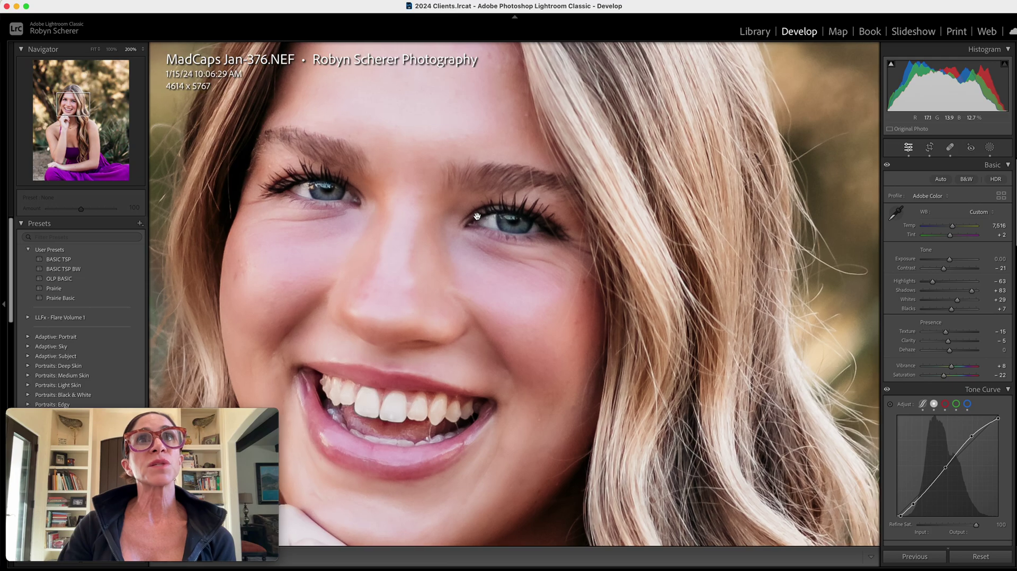
pyautogui.click(112, 49)
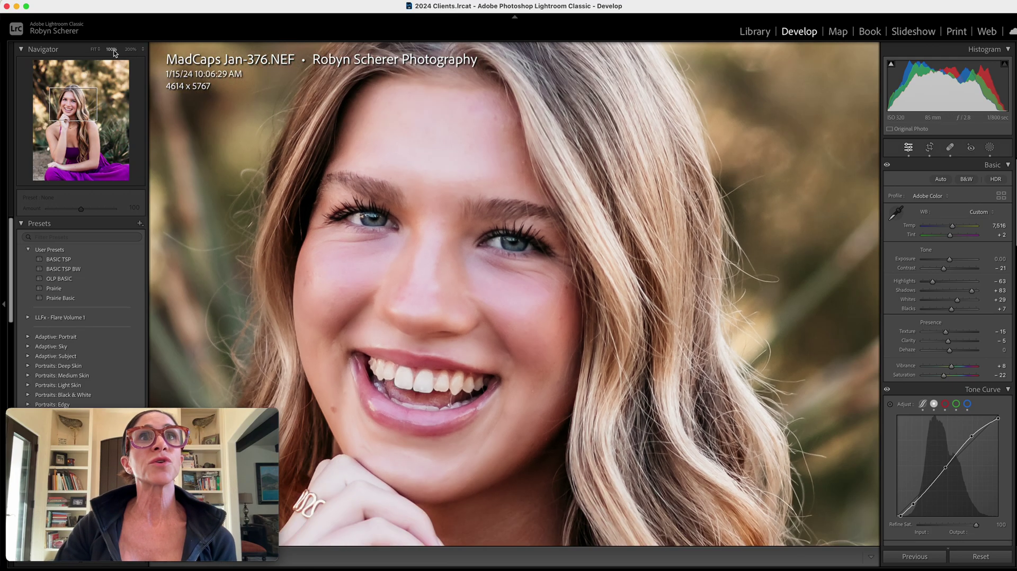
pyautogui.moveTo(390, 245); pyautogui.dragTo(411, 255)
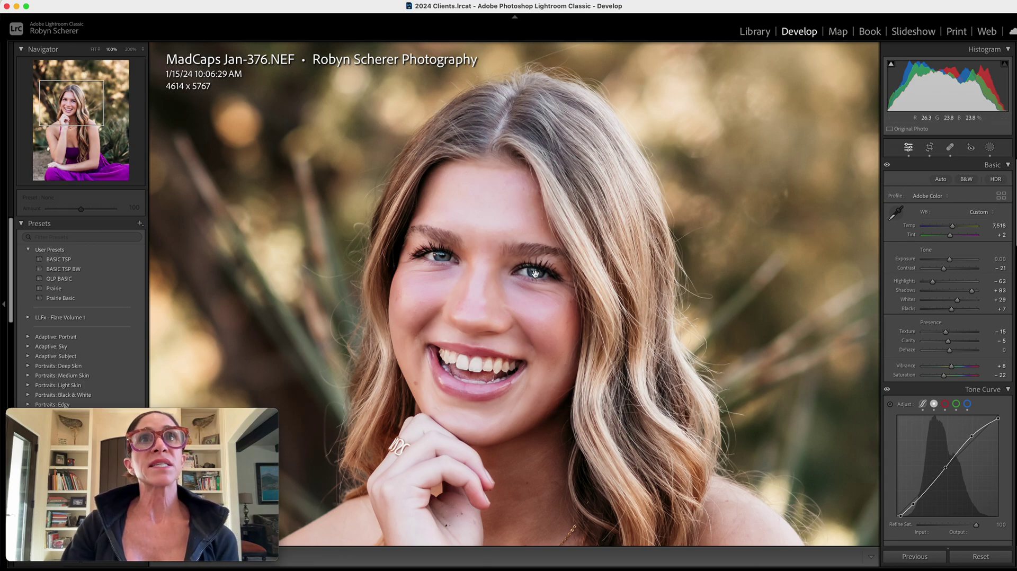
pyautogui.click(989, 148)
pyautogui.click(812, 63)
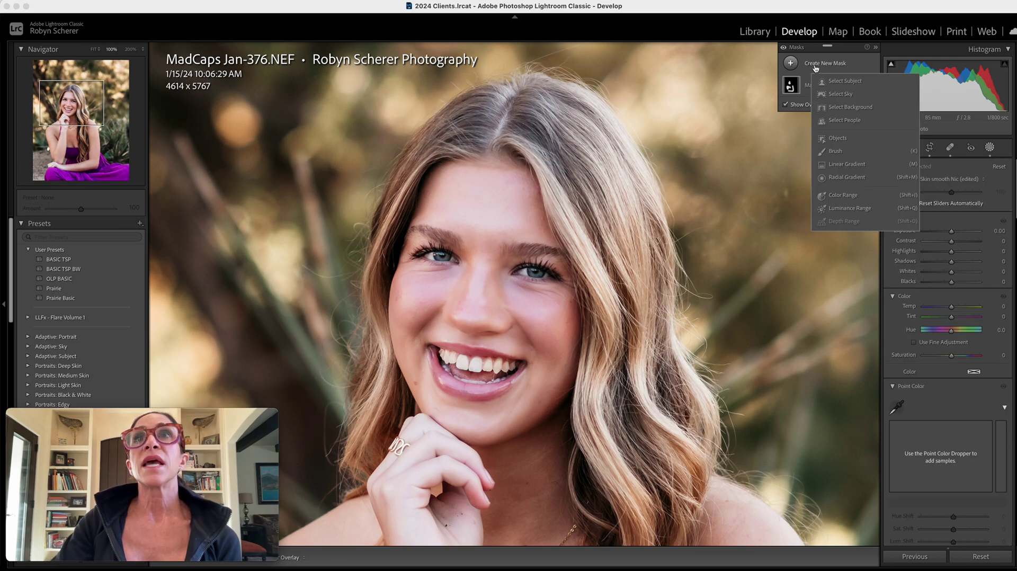
pyautogui.click(834, 152)
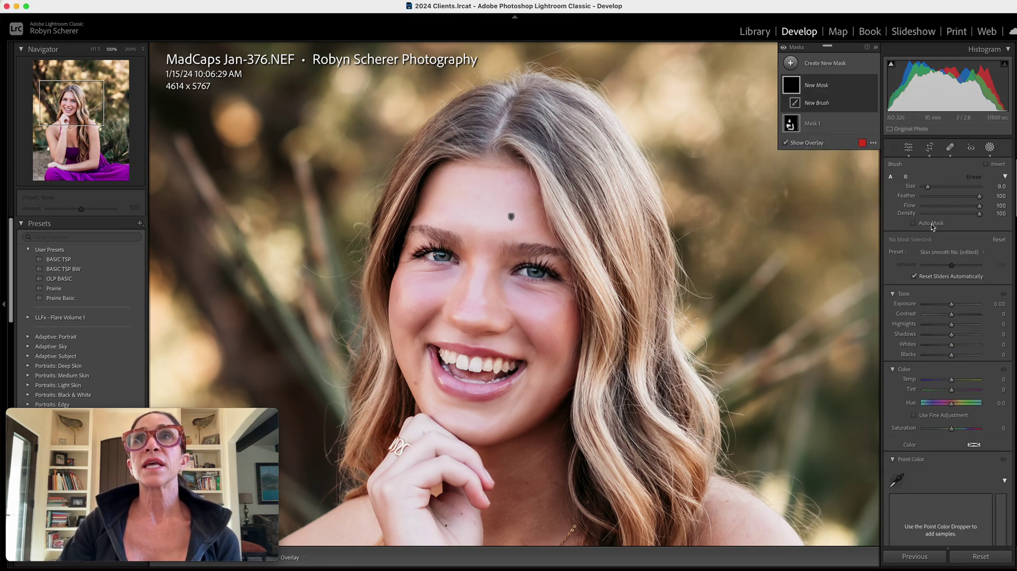
# Load the Exposure preset for the new brush and paint the mask over both eyes.
pyautogui.click(949, 253)
pyautogui.scroll(-15, 948, 270)
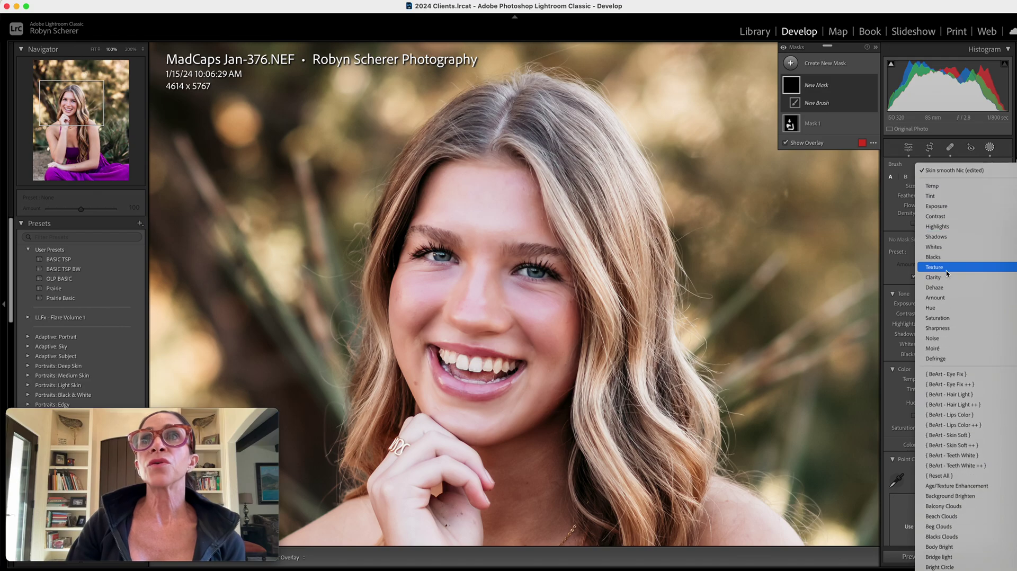
pyautogui.scroll(-3, 948, 274)
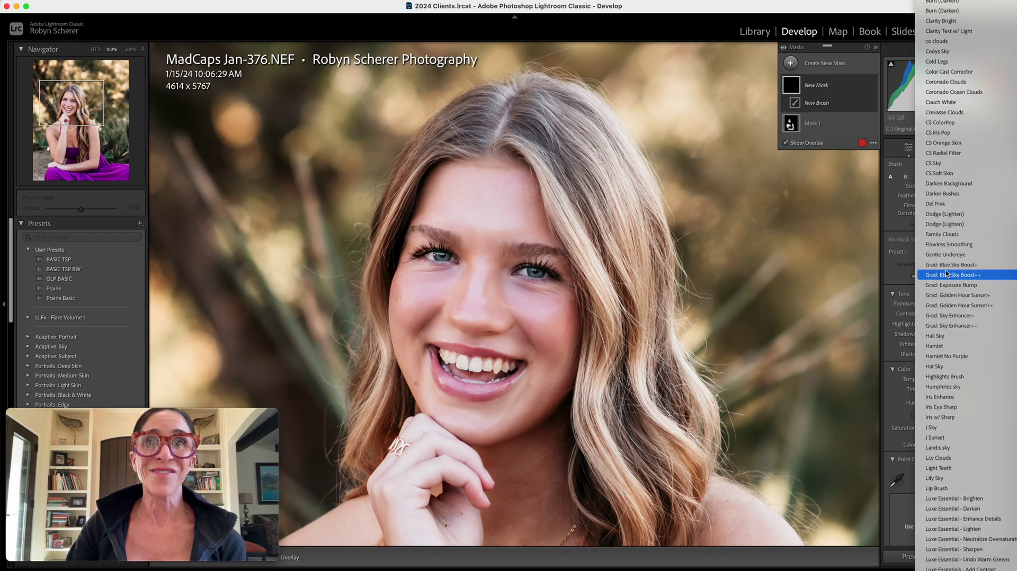
pyautogui.scroll(15, 947, 274)
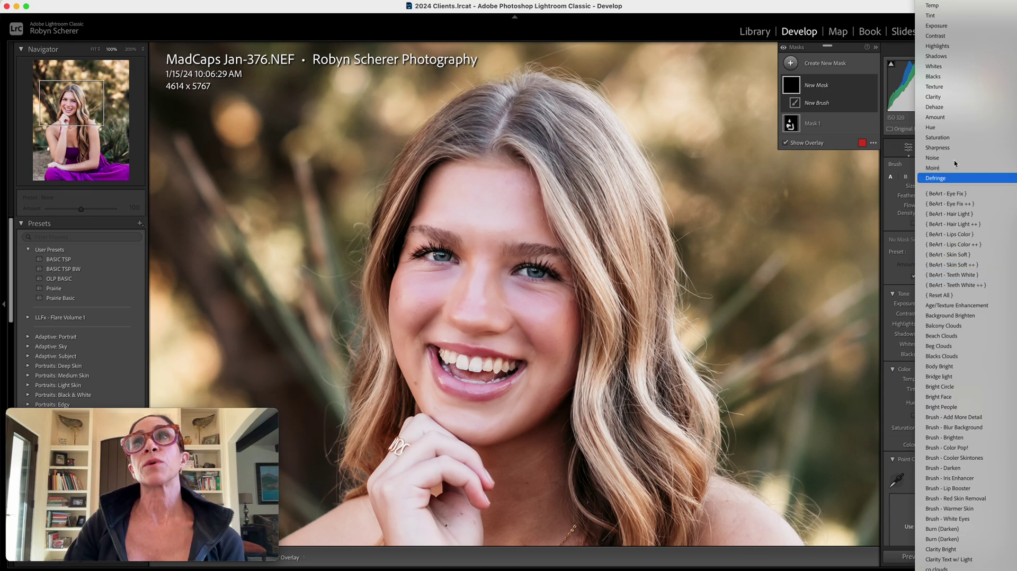
pyautogui.click(943, 27)
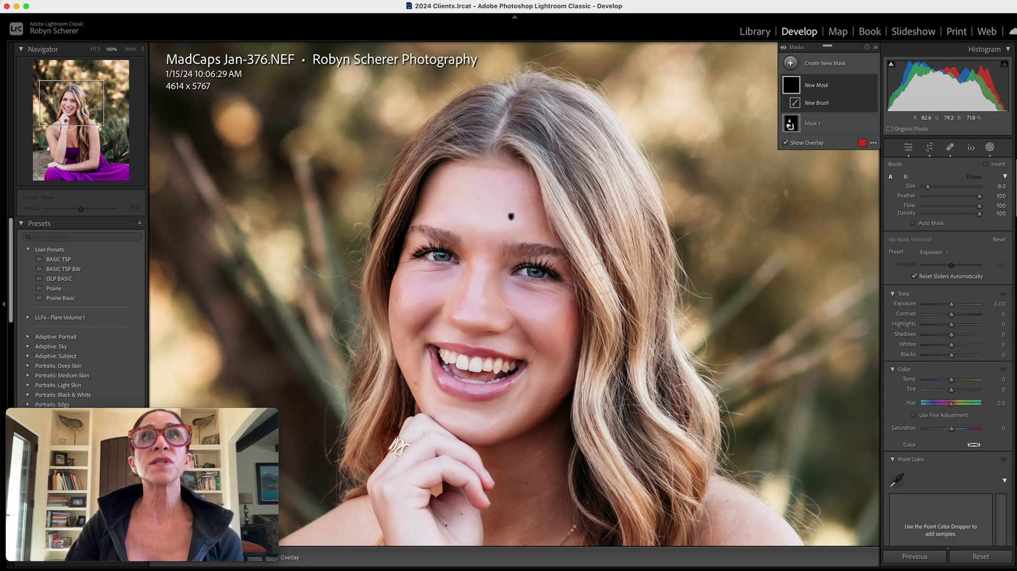
pyautogui.moveTo(553, 267)
pyautogui.mouseDown()
pyautogui.moveTo(521, 268)
pyautogui.moveTo(547, 275)
pyautogui.mouseUp()
pyautogui.moveTo(418, 253)
pyautogui.mouseDown()
pyautogui.moveTo(442, 250)
pyautogui.moveTo(453, 263)
pyautogui.mouseUp()
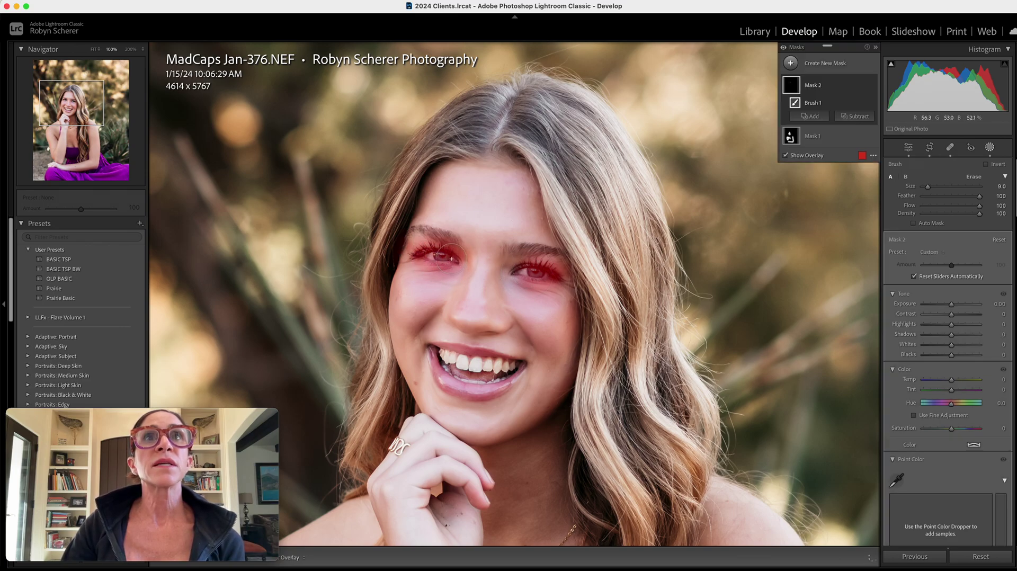
# Try a higher exposure on the eye brush mask and reset it to zero.
pyautogui.click(998, 304)
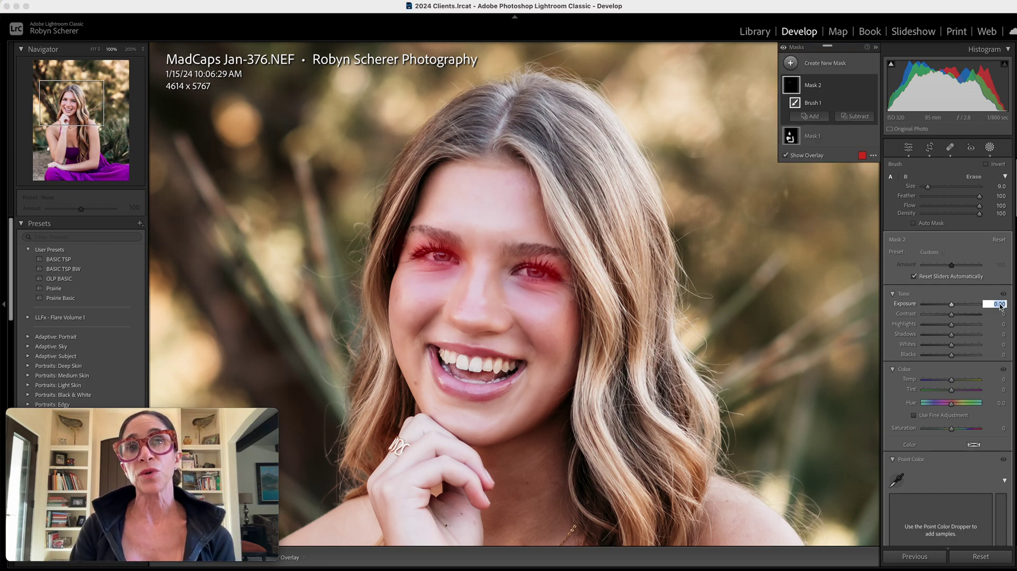
pyautogui.write('0.10')
pyautogui.press('Return')
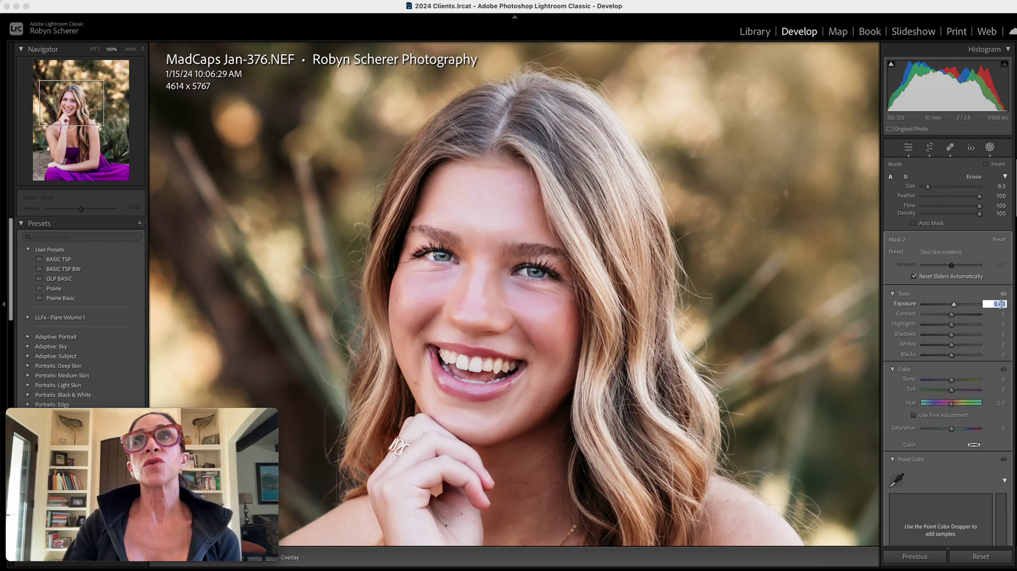
pyautogui.moveTo(954, 306)
pyautogui.mouseDown()
pyautogui.moveTo(976, 306)
pyautogui.moveTo(927, 306)
pyautogui.moveTo(952, 306)
pyautogui.mouseUp()
pyautogui.doubleClick(952, 306)
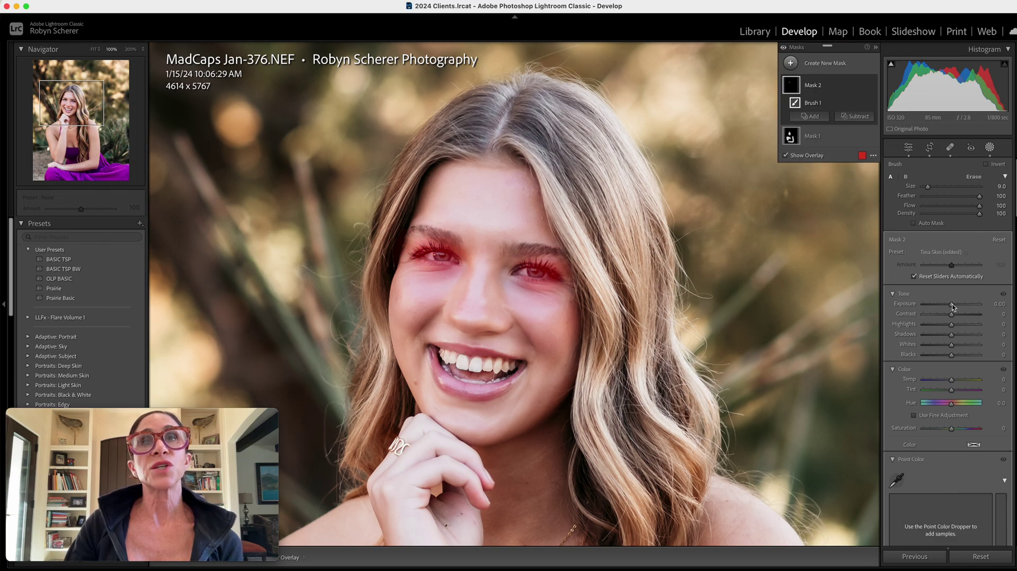
# Set the eye mask's exposure to 0.50, contrast to 5 and whites to 3.
pyautogui.click(1000, 305)
pyautogui.write('0.3')
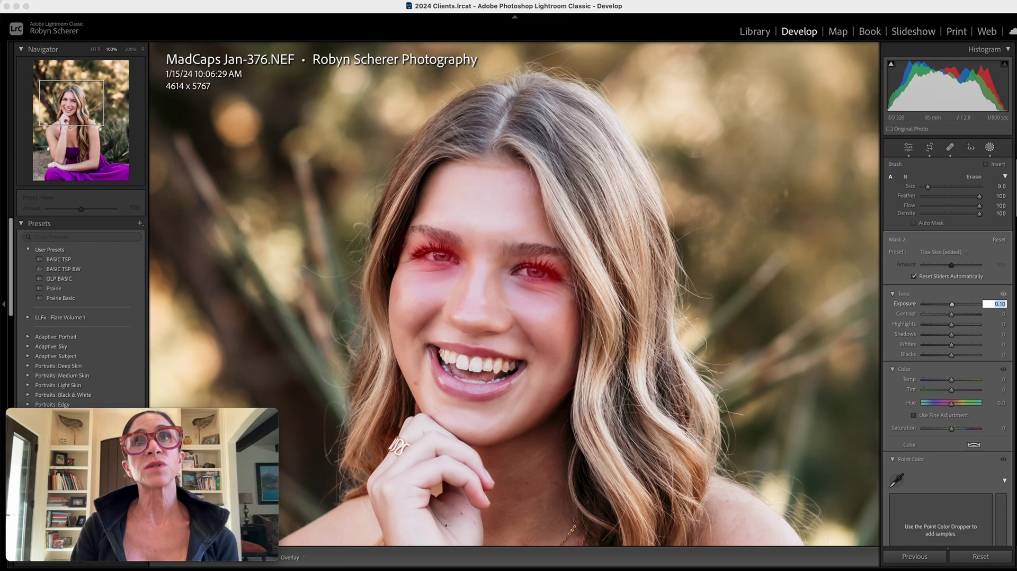
pyautogui.press('Return')
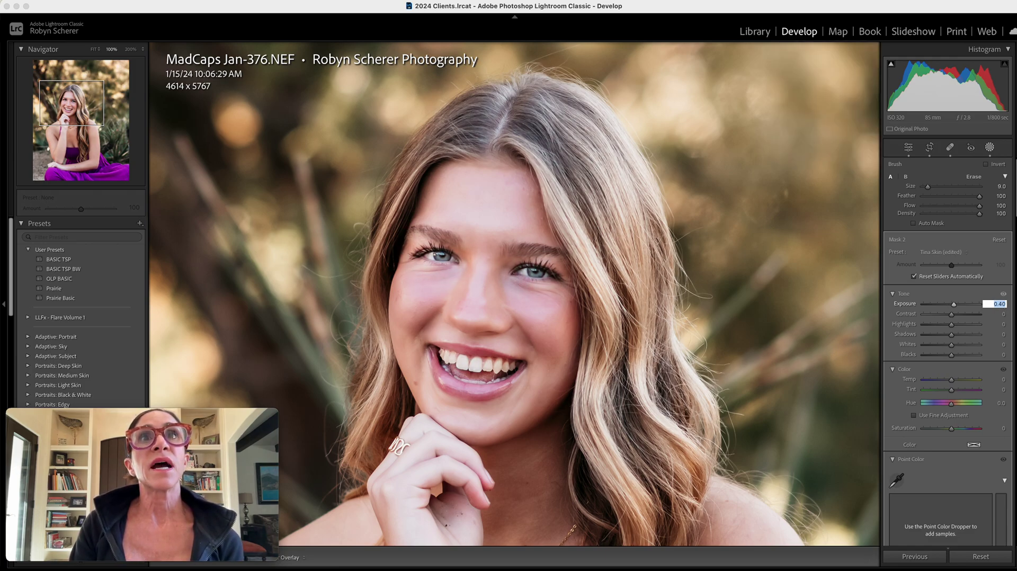
pyautogui.click(1000, 314)
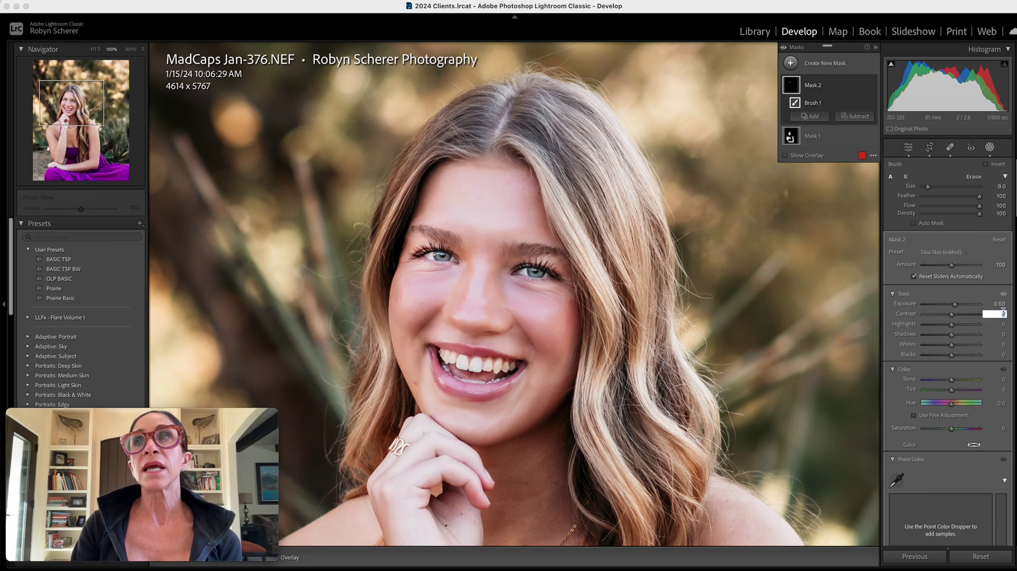
pyautogui.write('1')
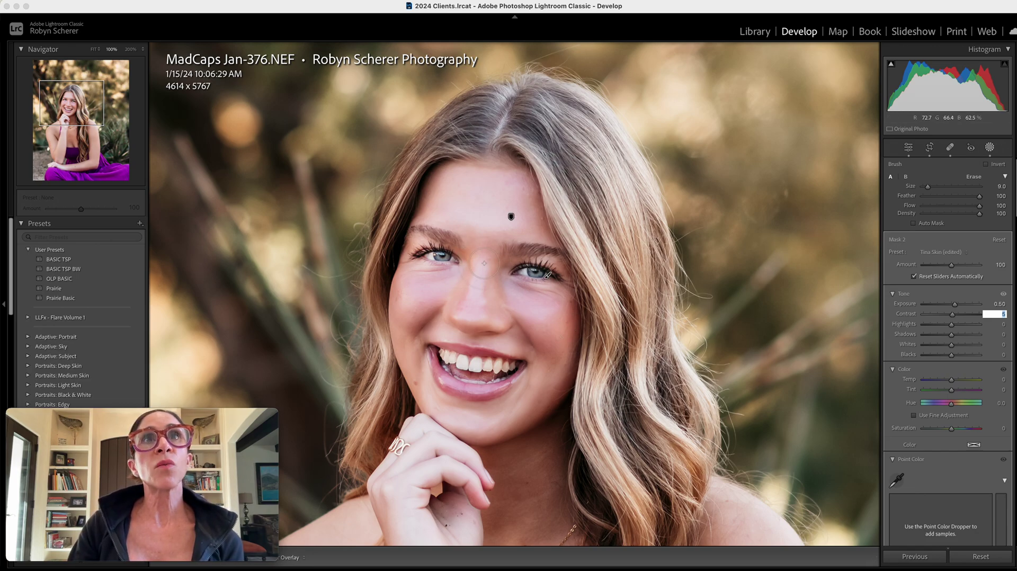
pyautogui.click(1002, 344)
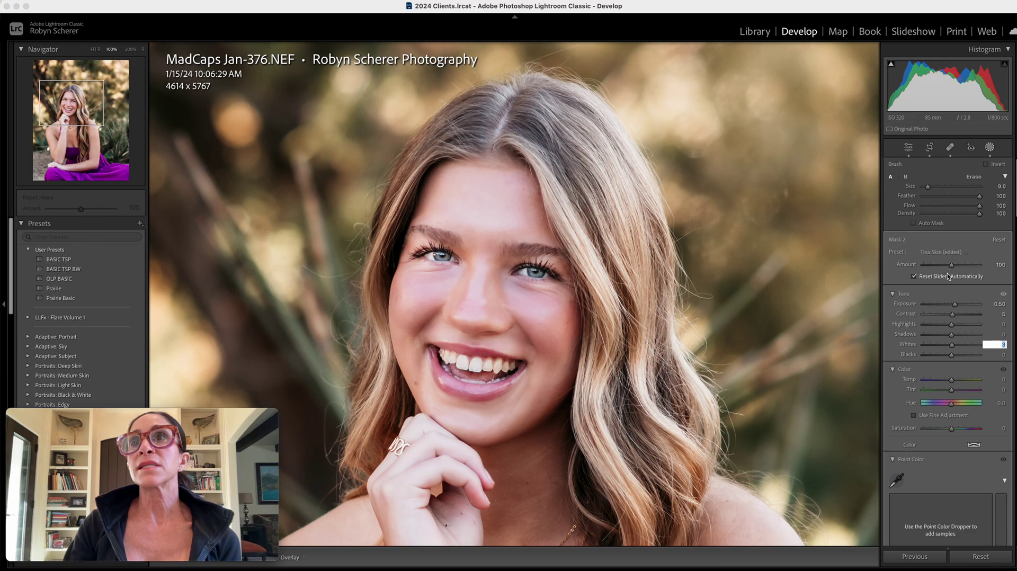
# Raise the eye mask's texture to 10 and clarity to 12.
pyautogui.scroll(-5, 949, 283)
pyautogui.scroll(-6, 949, 282)
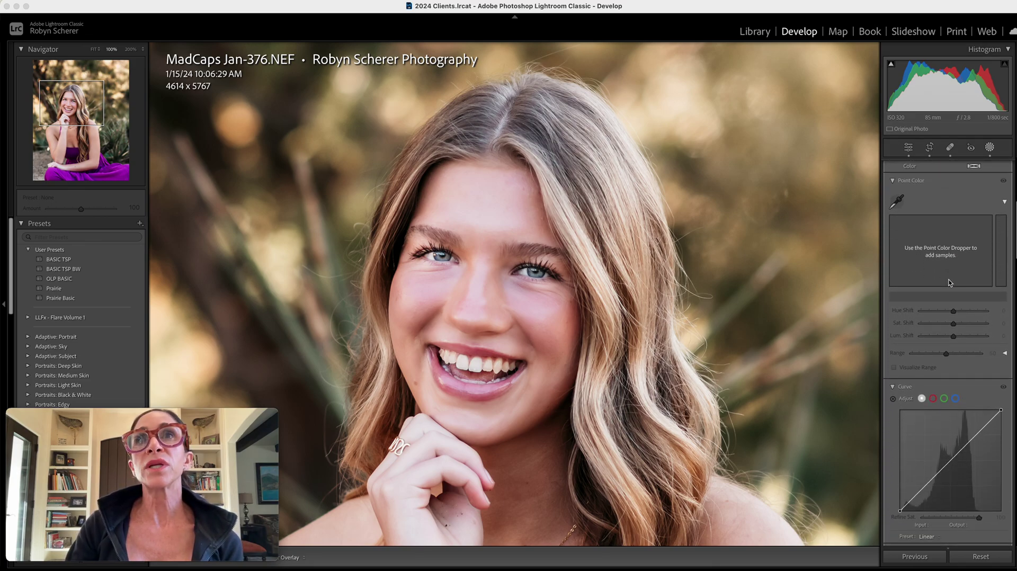
pyautogui.click(952, 321)
pyautogui.moveTo(953, 322); pyautogui.dragTo(955, 332)
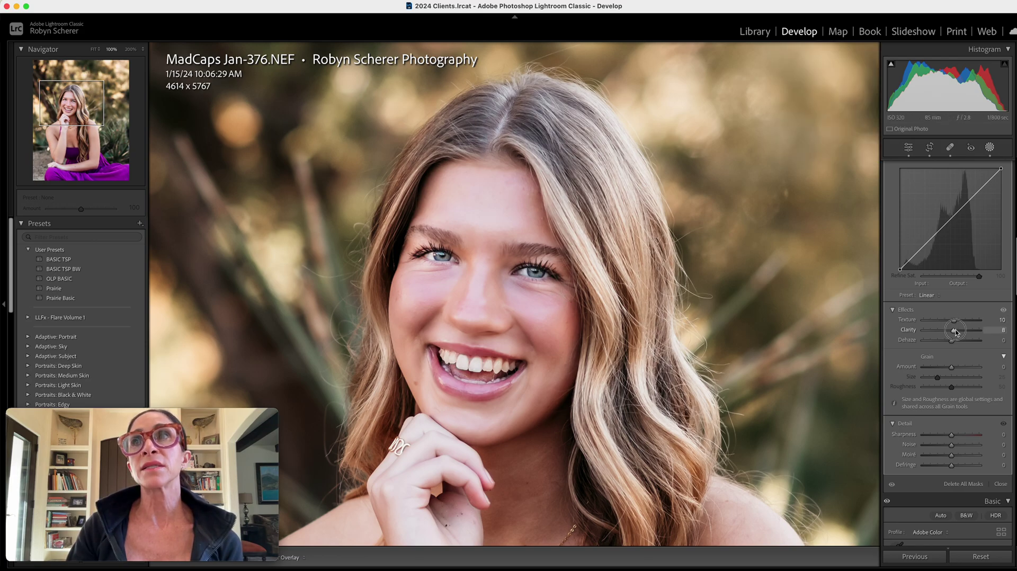
pyautogui.press('k')
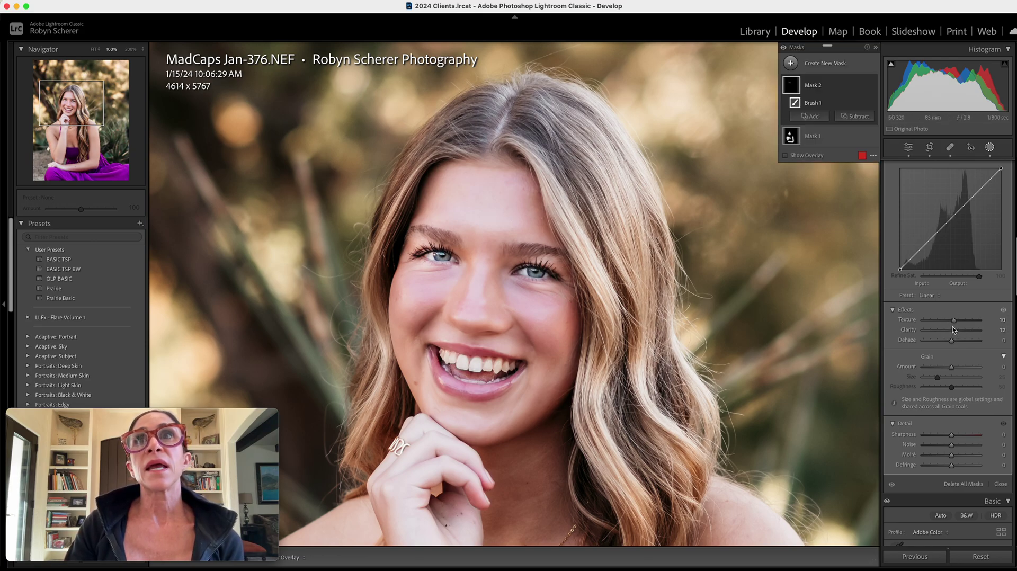
# Save the eye mask's current settings as a new brush preset named Eye Pop.
pyautogui.scroll(-1, 952, 329)
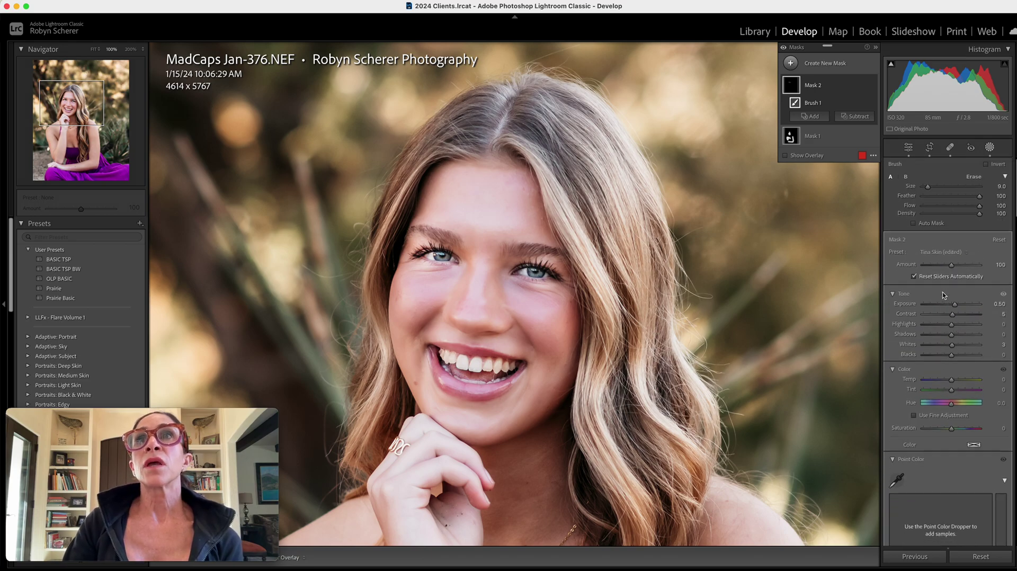
pyautogui.click(940, 254)
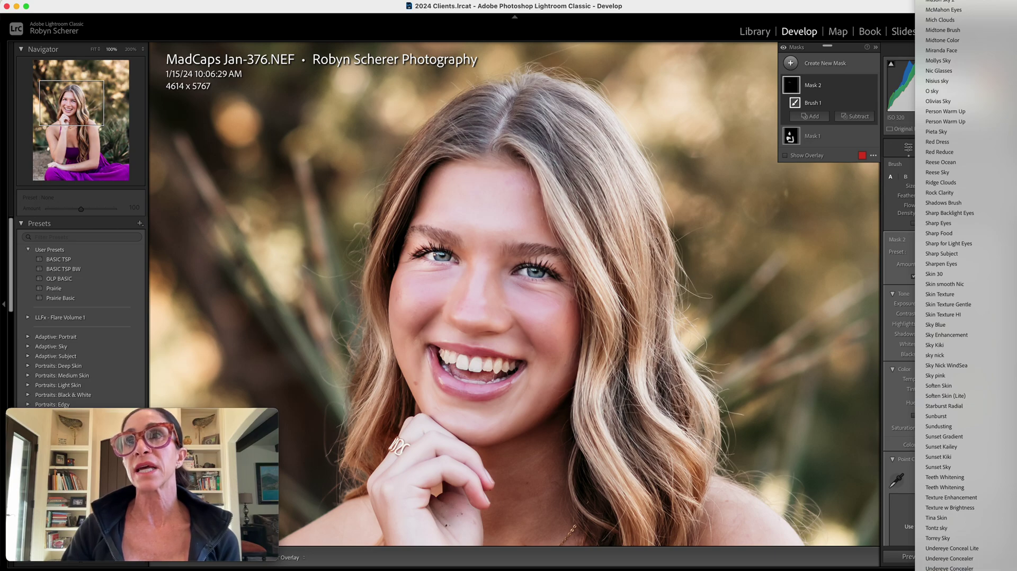
pyautogui.click(954, 557)
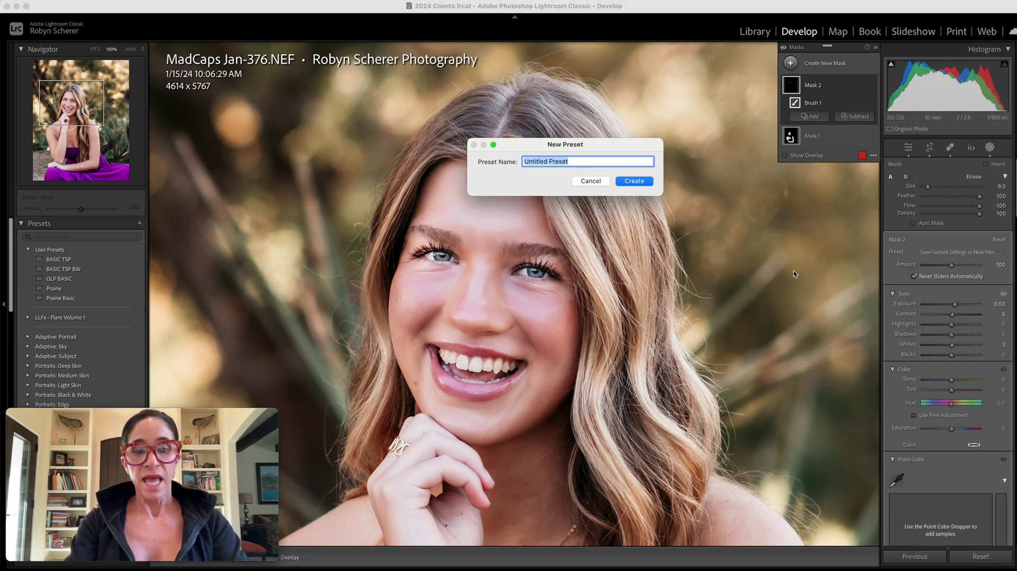
pyautogui.write('Eye P')
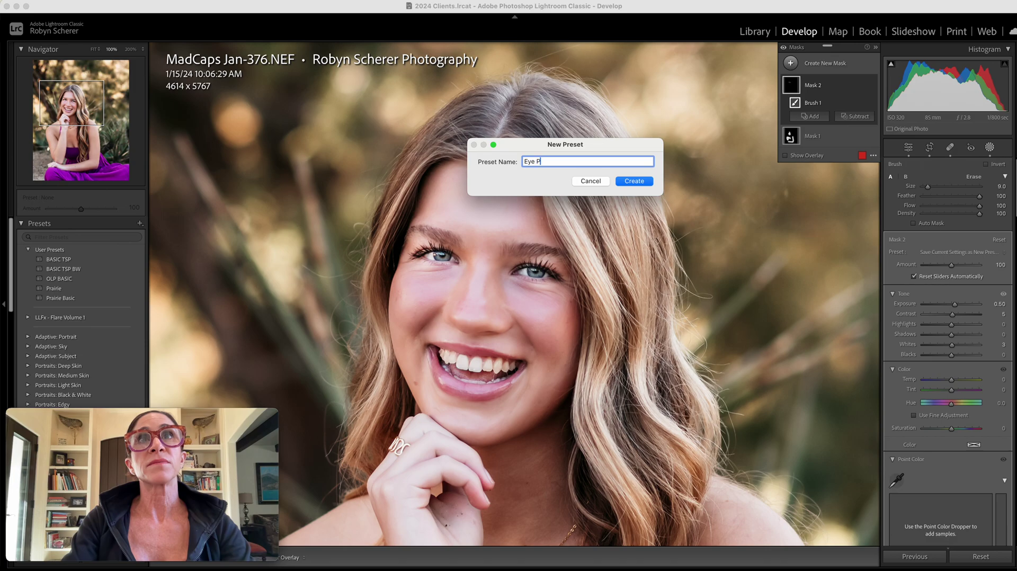
pyautogui.click(634, 181)
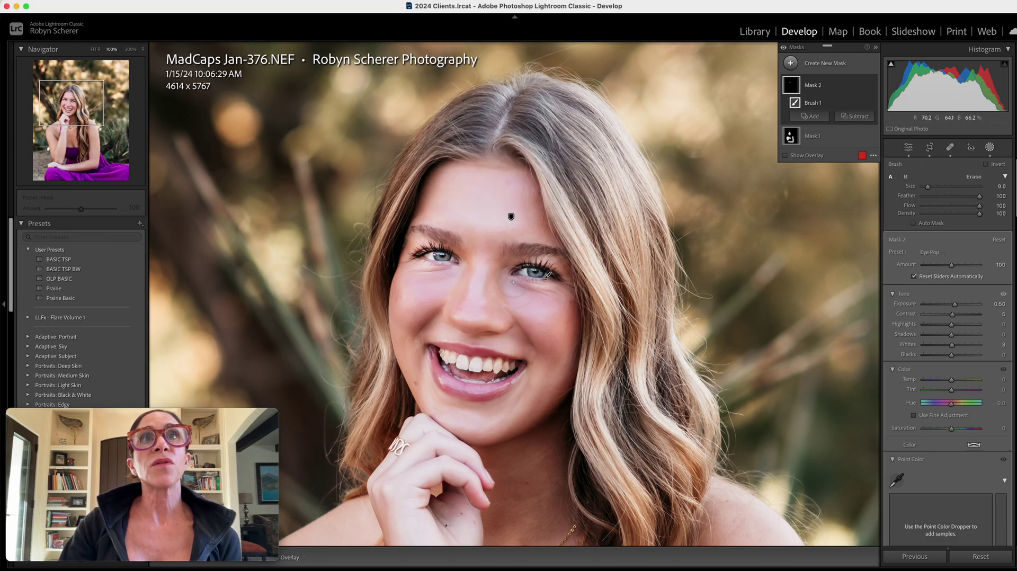
# Try to subtract the skin under the eyes and beside the nose bridge from the eye mask with a brush.
pyautogui.click(988, 149)
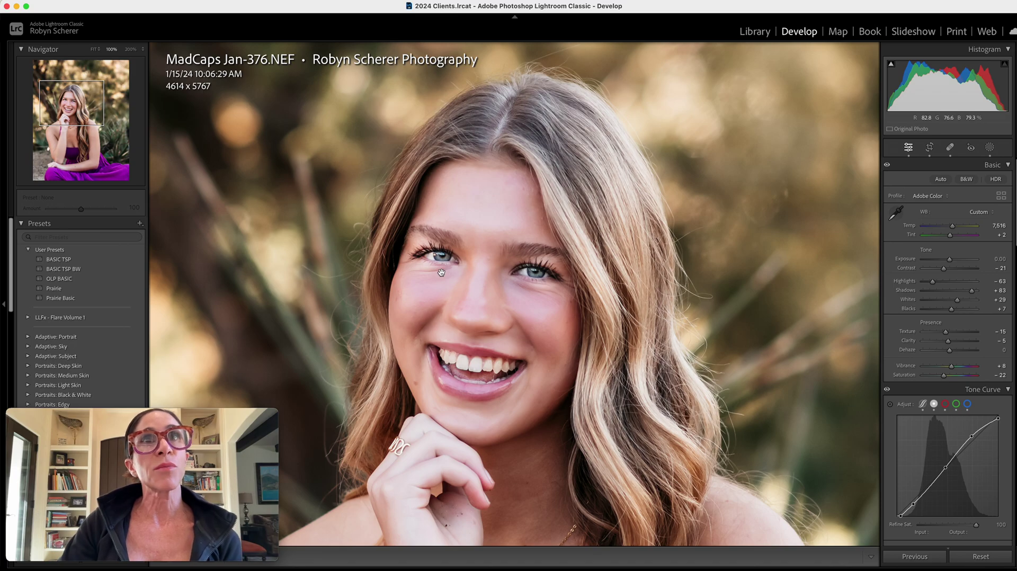
pyautogui.click(989, 147)
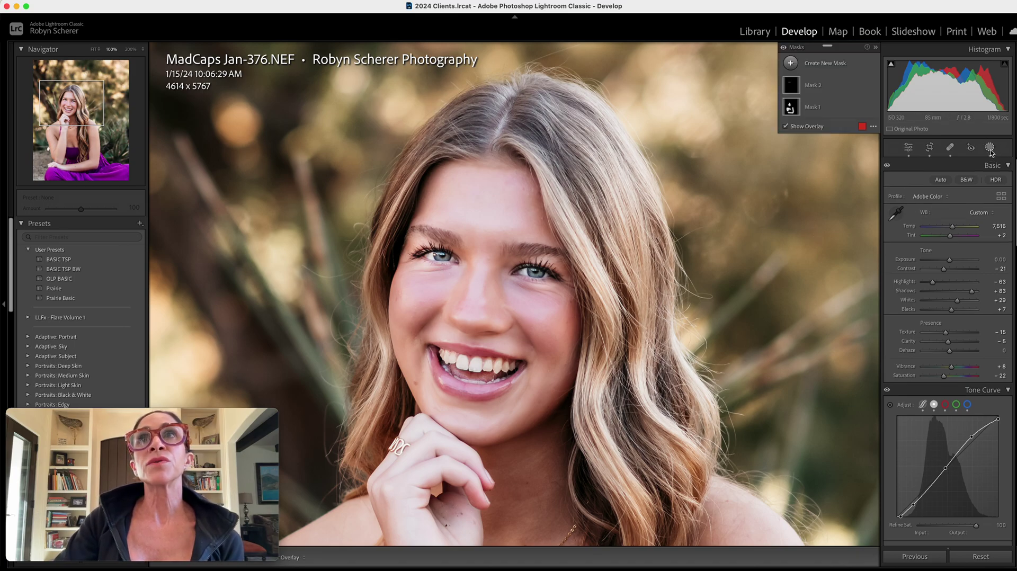
pyautogui.click(822, 87)
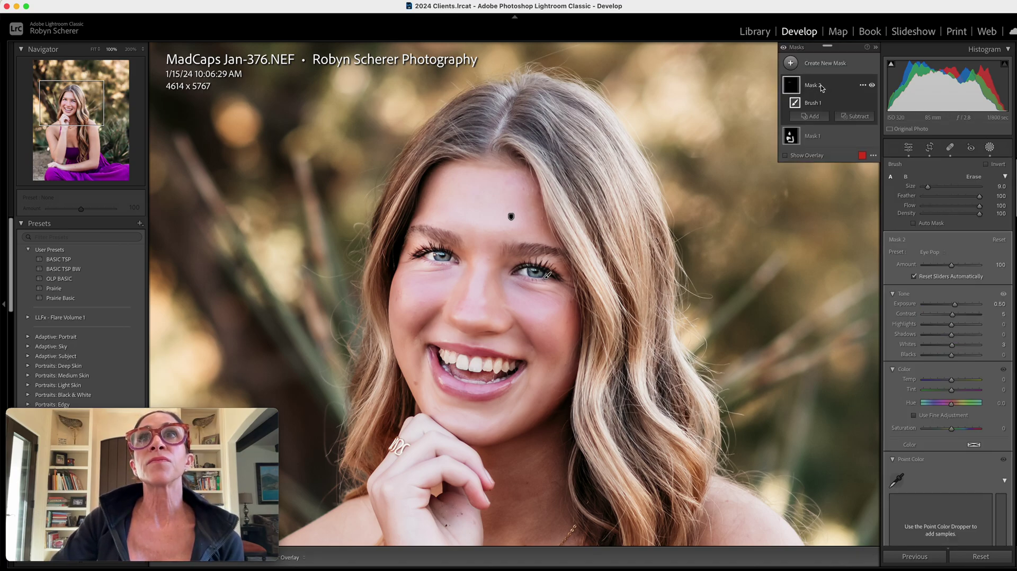
pyautogui.moveTo(551, 275)
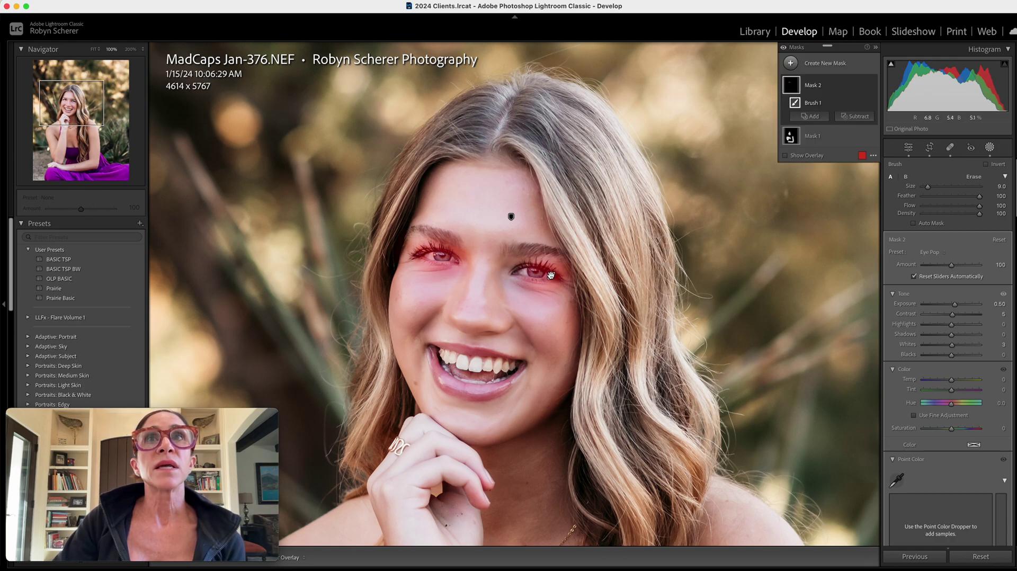
pyautogui.click(858, 117)
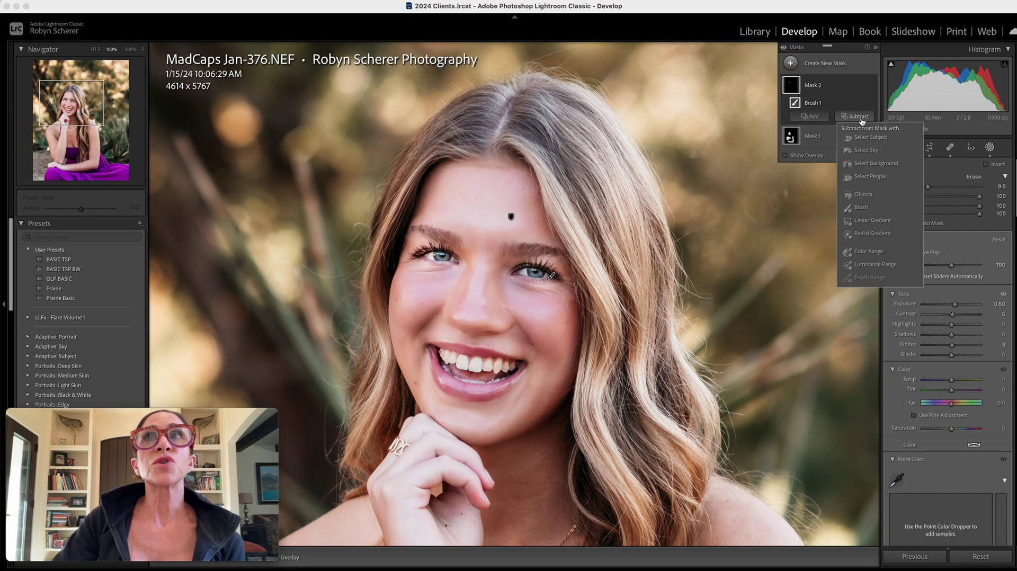
pyautogui.click(854, 209)
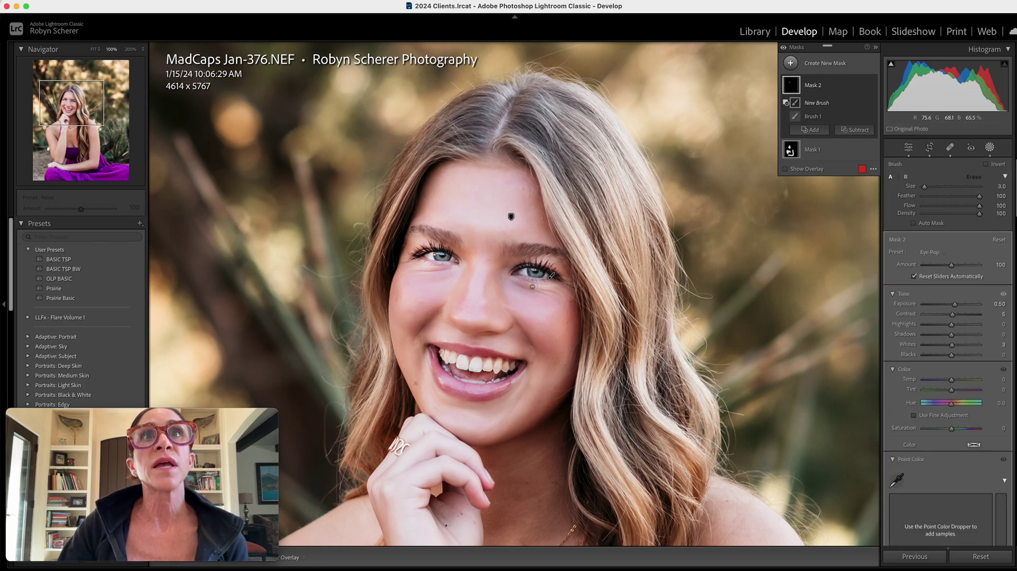
pyautogui.moveTo(531, 285)
pyautogui.mouseDown()
pyautogui.moveTo(566, 286)
pyautogui.moveTo(556, 294)
pyautogui.mouseUp()
pyautogui.moveTo(456, 270)
pyautogui.mouseDown()
pyautogui.moveTo(408, 263)
pyautogui.moveTo(474, 270)
pyautogui.mouseUp()
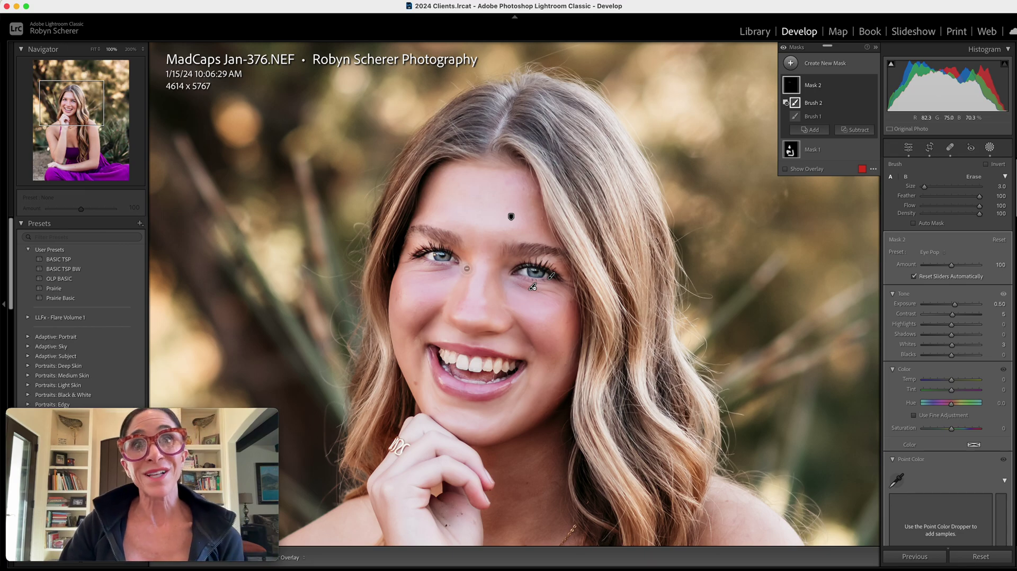
# Remove the existing brush strokes from the eye mask and add a fresh brush to it with the Eye Pop settings.
pyautogui.press('super+z')
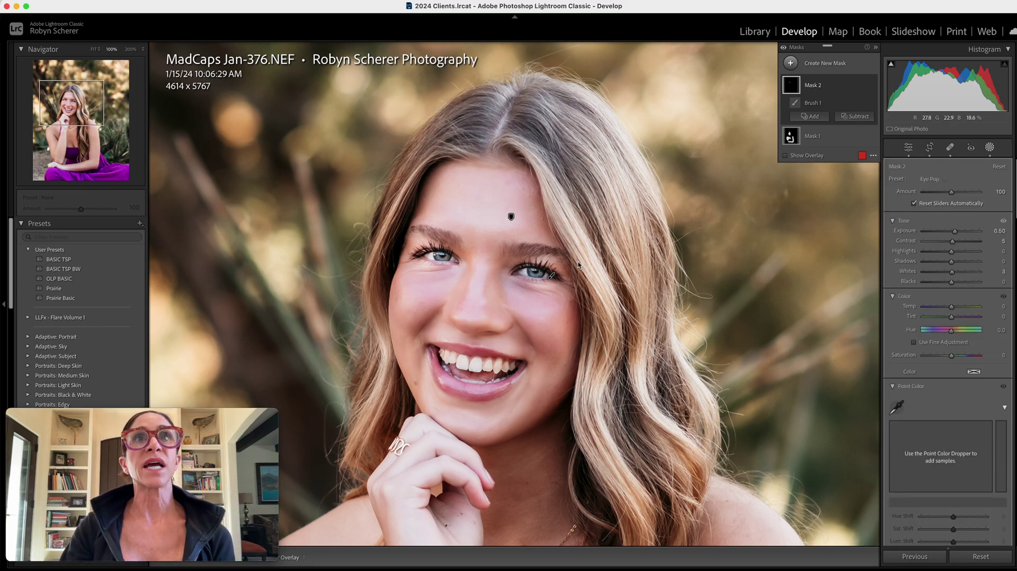
pyautogui.press('super+z')
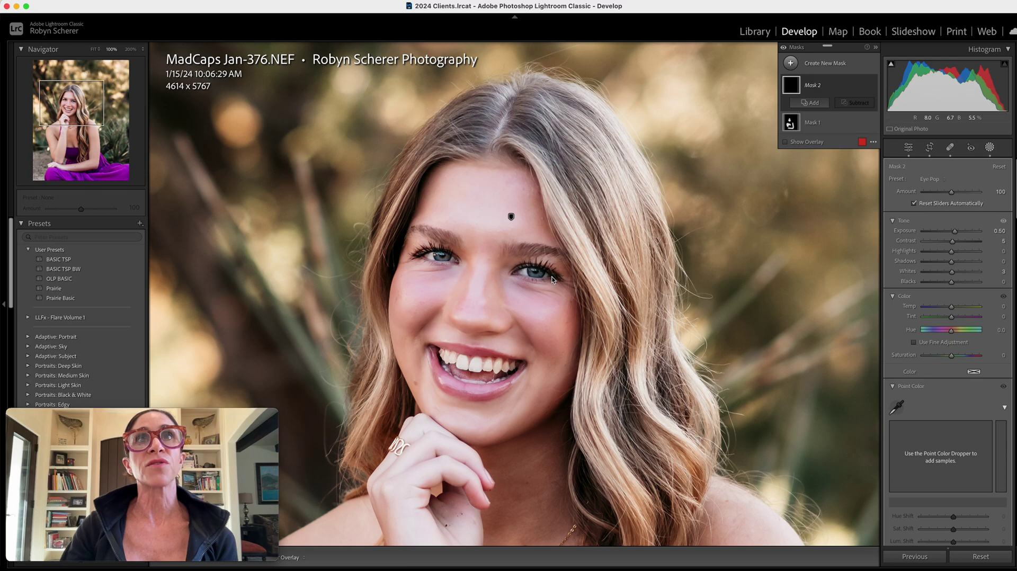
pyautogui.click(811, 103)
pyautogui.click(816, 194)
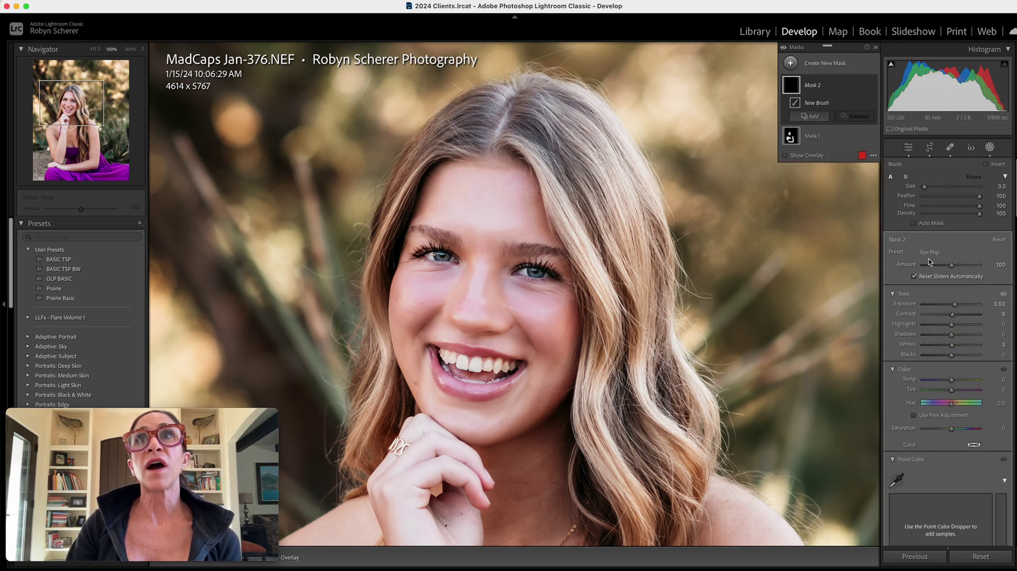
# Paint the eye mask tightly over both eyes with a size 6 brush and close masking.
pyautogui.press('super+equal')
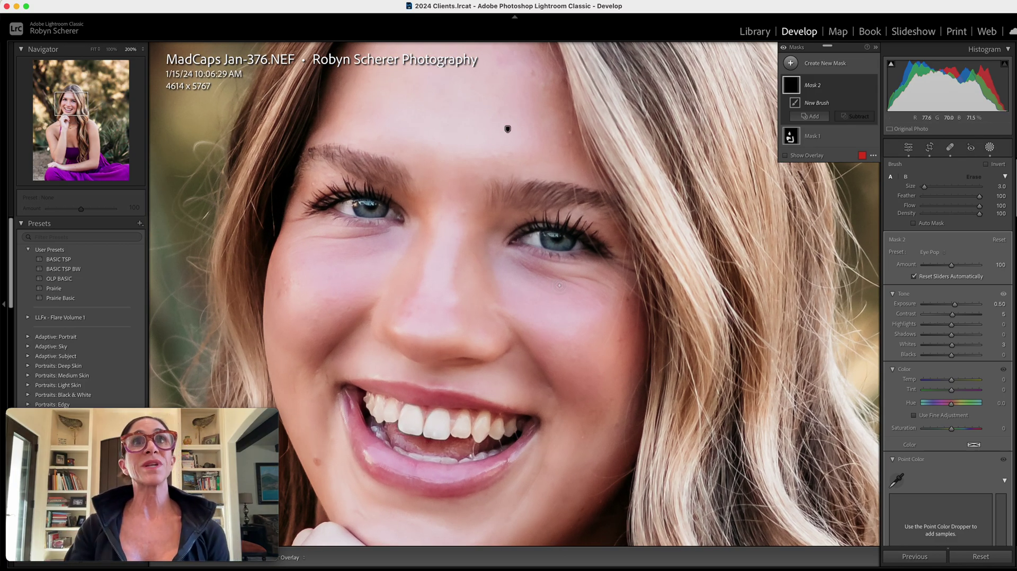
pyautogui.scroll(3, 577, 249)
pyautogui.moveTo(584, 244)
pyautogui.mouseDown()
pyautogui.moveTo(535, 236)
pyautogui.moveTo(585, 245)
pyautogui.mouseUp()
pyautogui.scroll(-1, 384, 211)
pyautogui.moveTo(384, 211)
pyautogui.mouseDown()
pyautogui.moveTo(330, 204)
pyautogui.moveTo(352, 199)
pyautogui.moveTo(396, 213)
pyautogui.mouseUp()
pyautogui.scroll(-2, 391, 208)
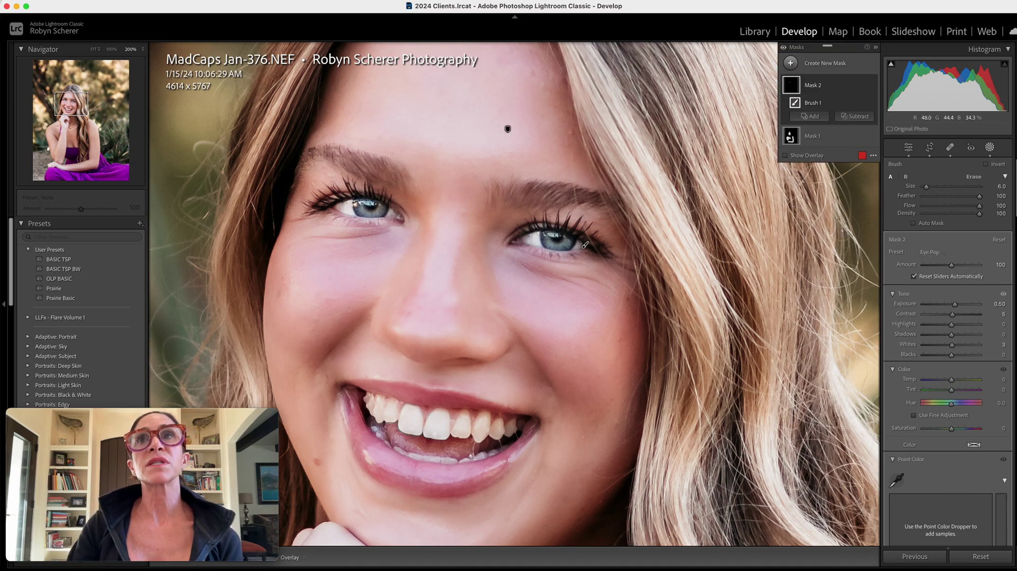
pyautogui.click(989, 148)
# Compare the whole edited portrait repeatedly with its unedited before version.
pyautogui.click(826, 222)
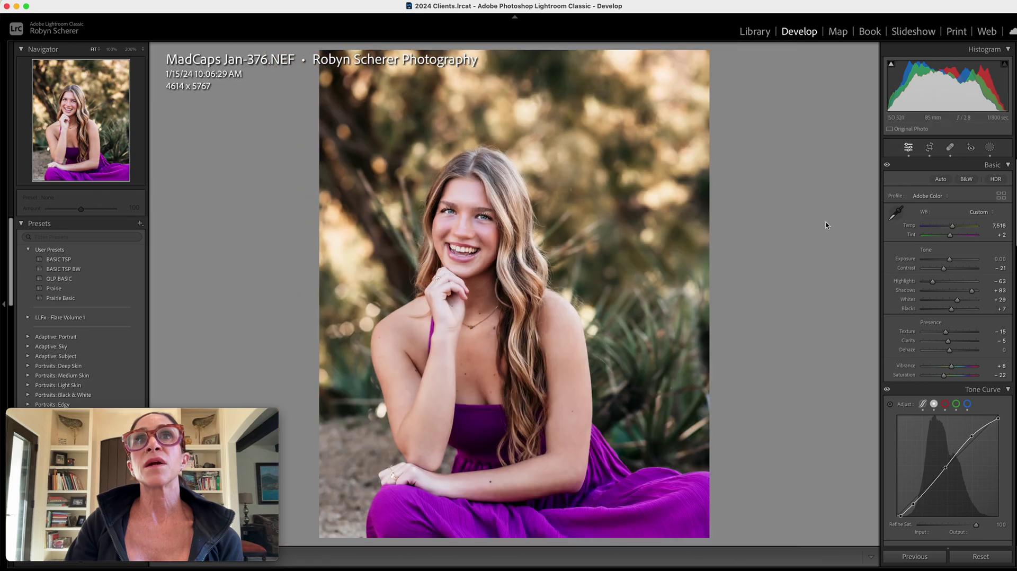
pyautogui.press('\\')
pyautogui.press('\\')
pyautogui.press('\\')
pyautogui.press('\\')
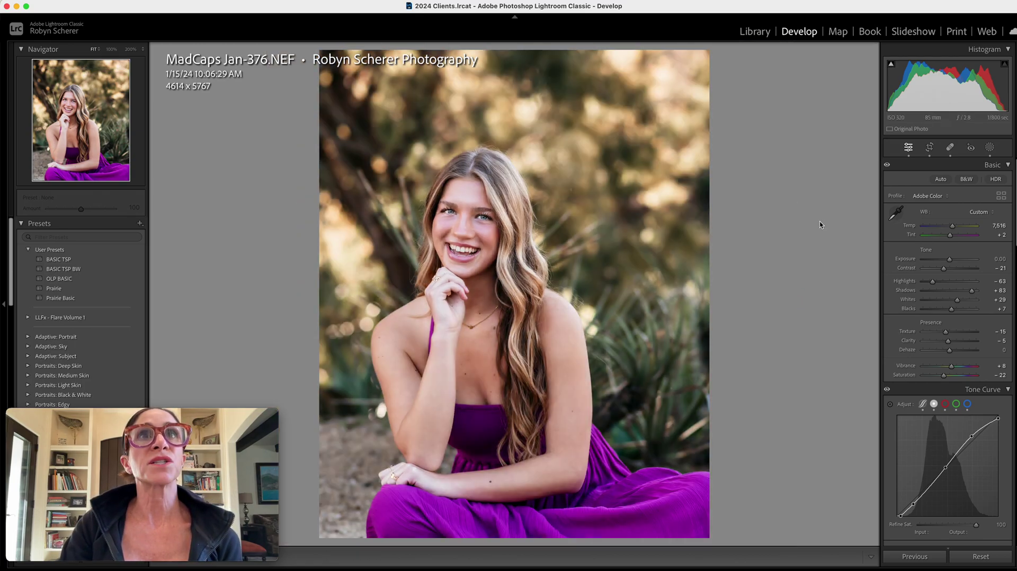
pyautogui.press('\\')
pyautogui.press('\\')
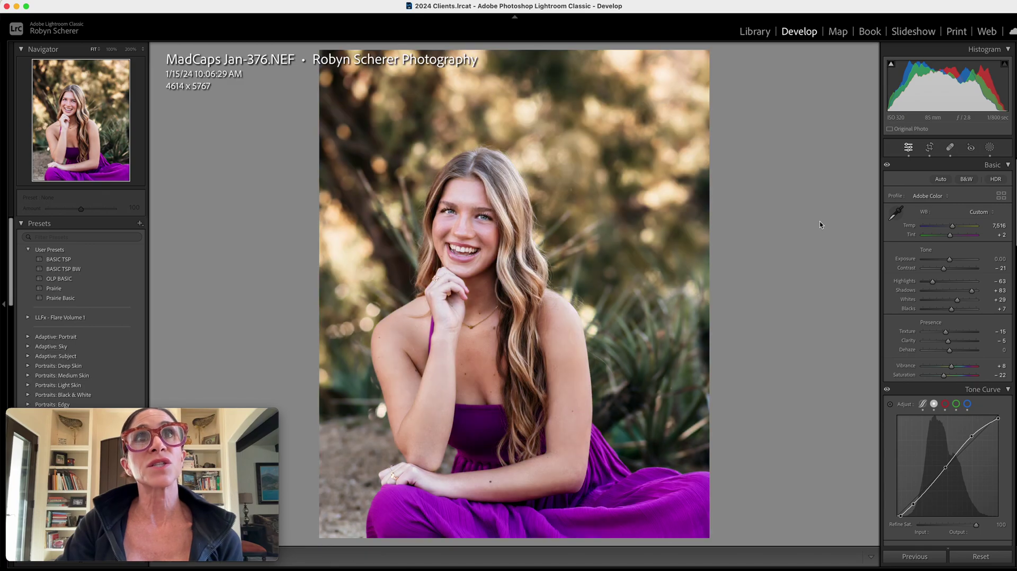
pyautogui.press('\\')
pyautogui.press('\\')
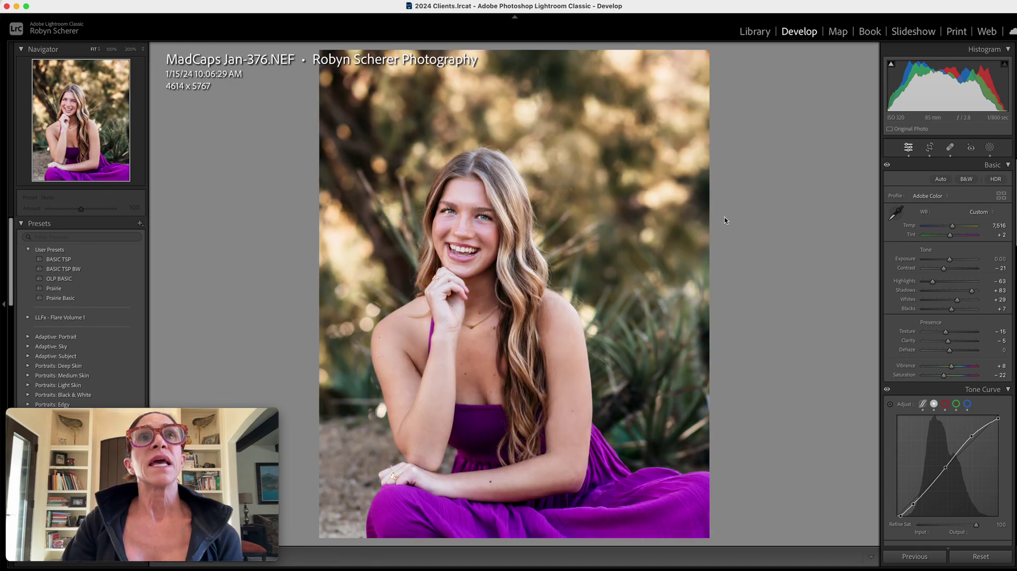
# Remove the painted brush from the eye mask and add another new brush to it for repainting the eyes.
pyautogui.click(470, 216)
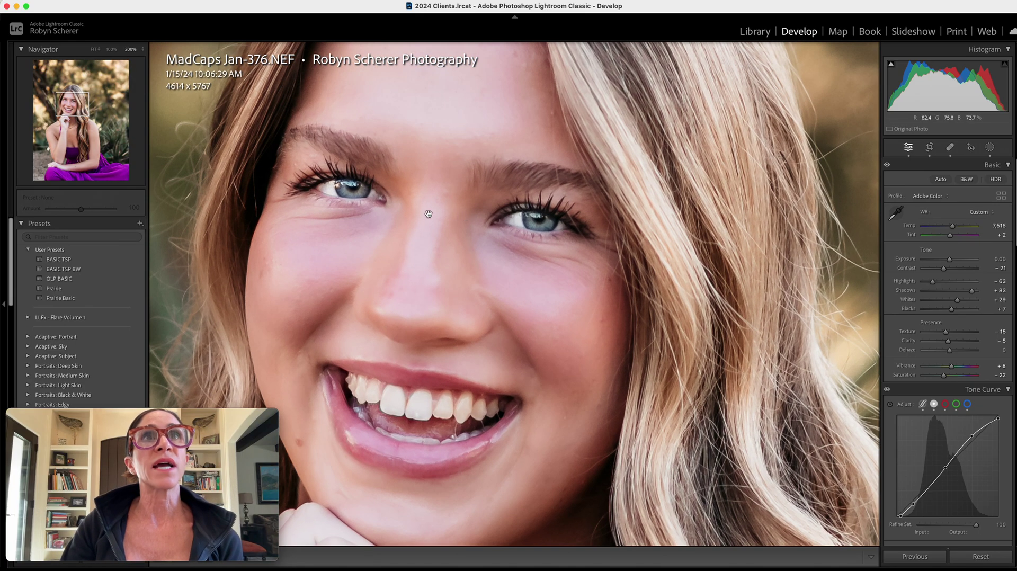
pyautogui.click(990, 147)
pyautogui.click(567, 225)
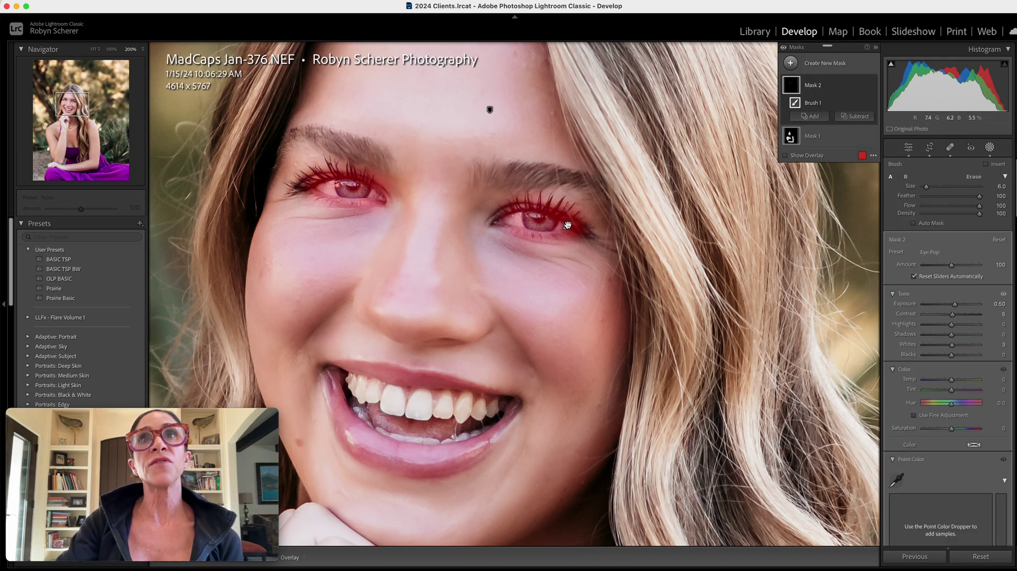
pyautogui.click(810, 102)
pyautogui.click(820, 199)
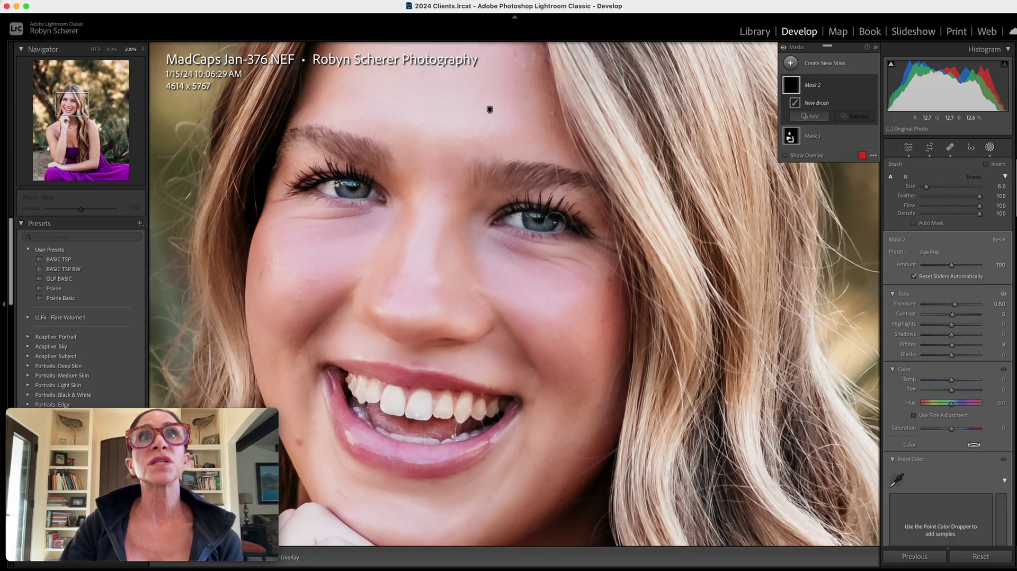
# Repaint both eyes on the eye mask with the size 6 Eye Pop brush and close masking.
pyautogui.moveTo(514, 217)
pyautogui.mouseDown()
pyautogui.moveTo(566, 234)
pyautogui.moveTo(577, 227)
pyautogui.moveTo(537, 212)
pyautogui.moveTo(511, 218)
pyautogui.moveTo(312, 186)
pyautogui.moveTo(328, 175)
pyautogui.moveTo(370, 184)
pyautogui.mouseUp()
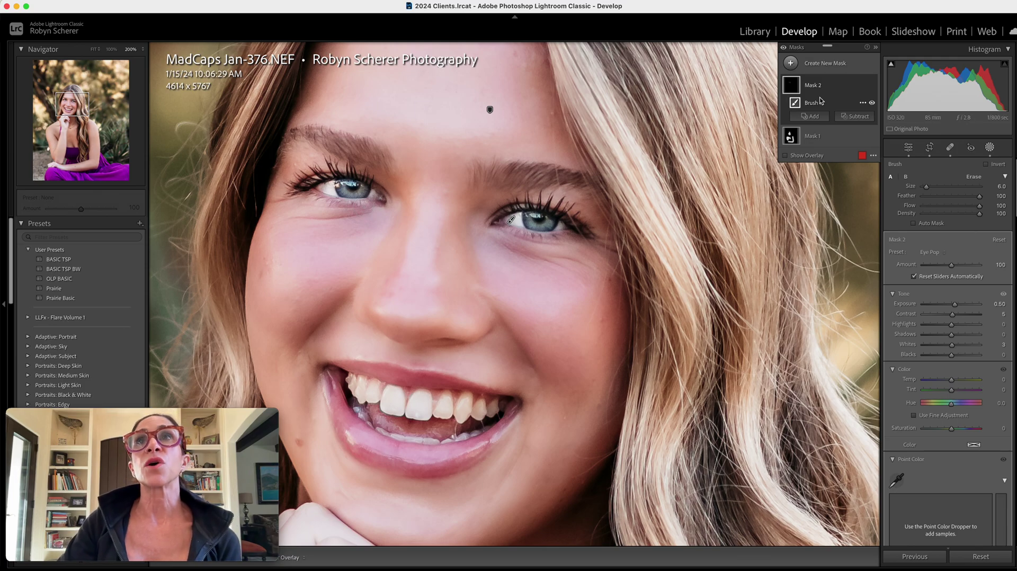
pyautogui.click(989, 147)
pyautogui.click(732, 202)
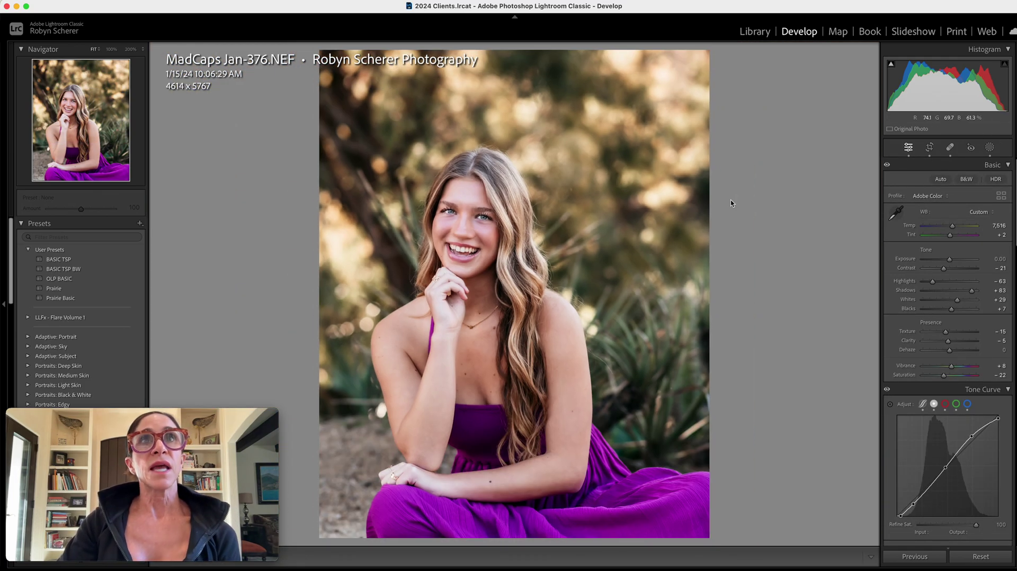
# Compare the whole portrait with its unedited before version after repainting the eyes.
pyautogui.press('\\')
pyautogui.press('\\')
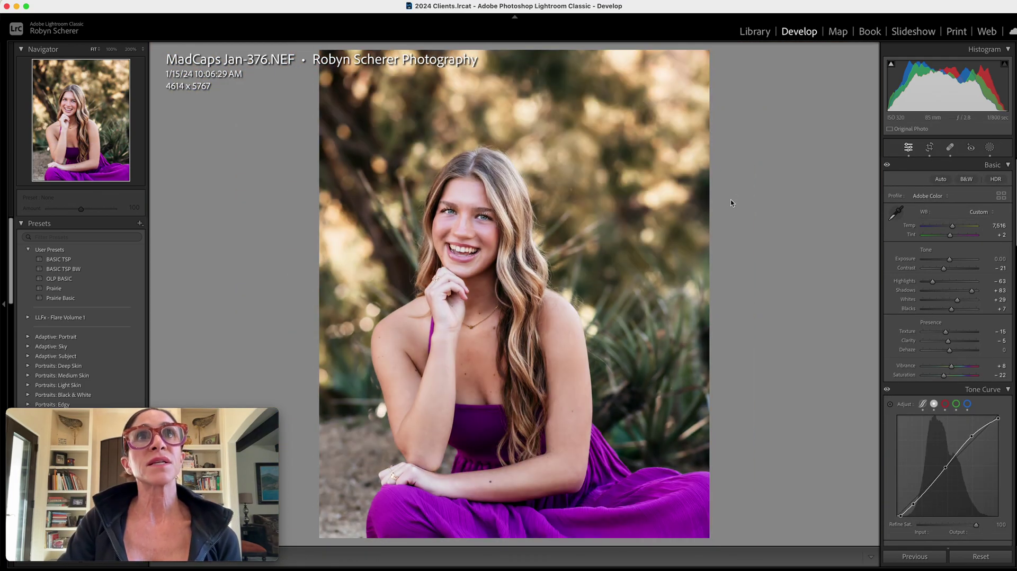
pyautogui.press('\\')
pyautogui.press('\\')
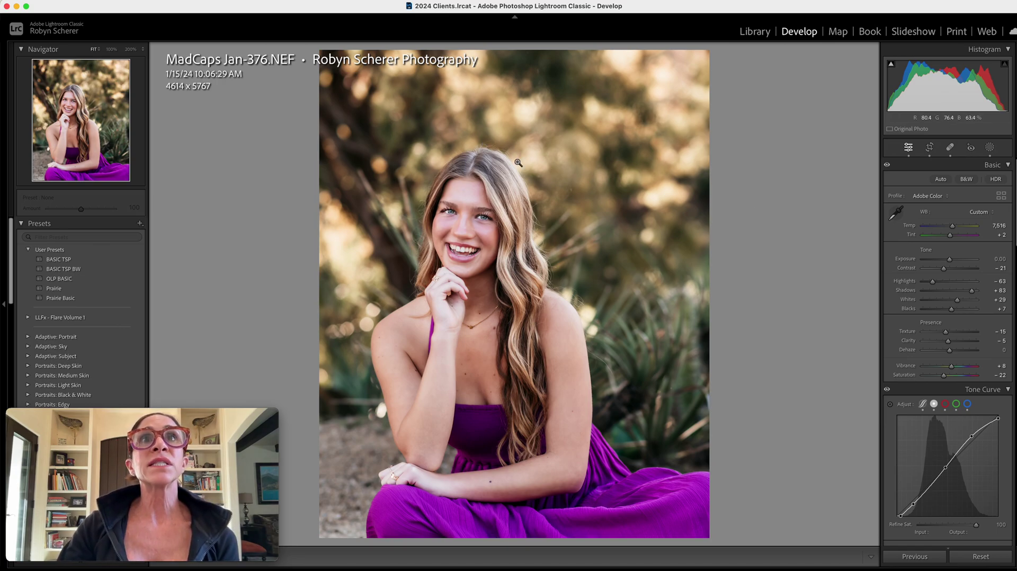
# Clone background over the stray hairs above the head with a size 70 brush, sampling from the clear area above them.
pyautogui.click(535, 179)
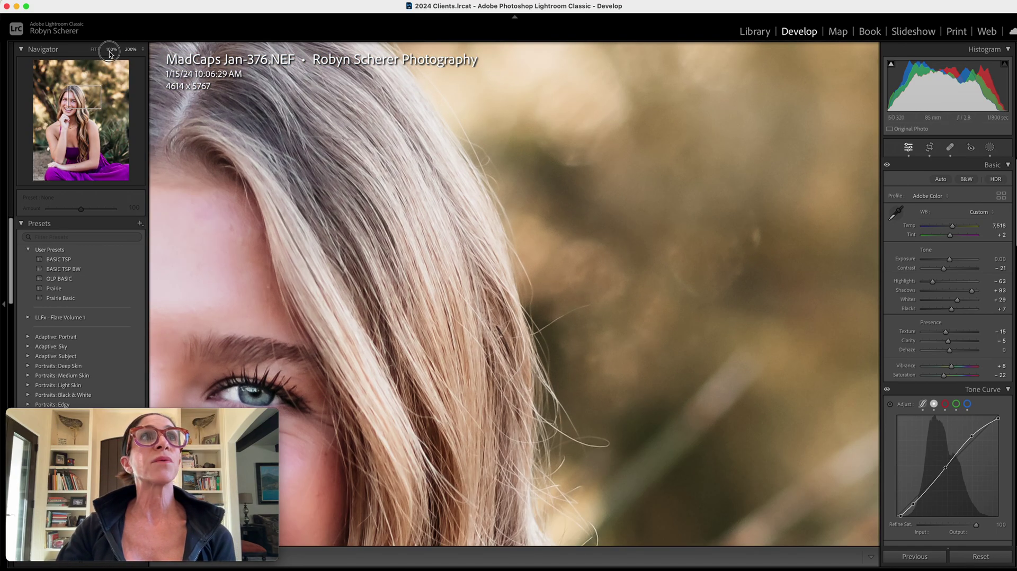
pyautogui.click(112, 49)
pyautogui.moveTo(156, 75); pyautogui.dragTo(225, 95)
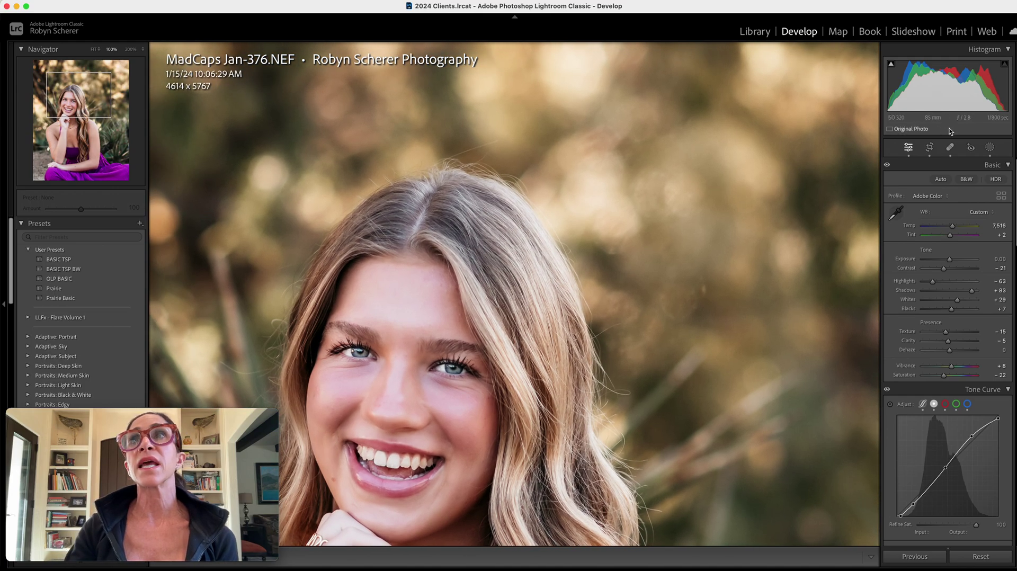
pyautogui.click(950, 147)
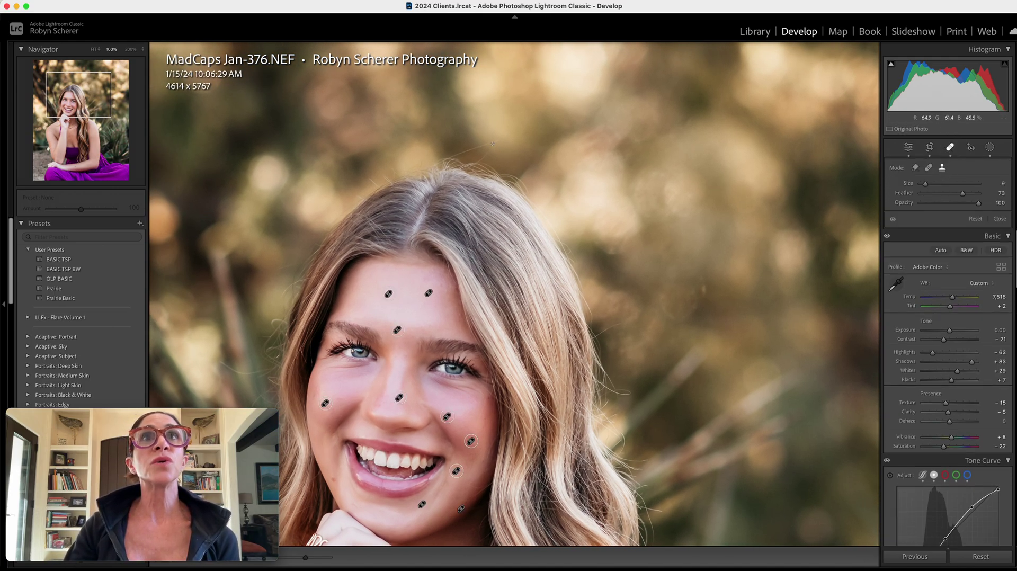
pyautogui.press(']')
pyautogui.moveTo(494, 144)
pyautogui.mouseDown()
pyautogui.moveTo(429, 146)
pyautogui.moveTo(495, 158)
pyautogui.mouseUp()
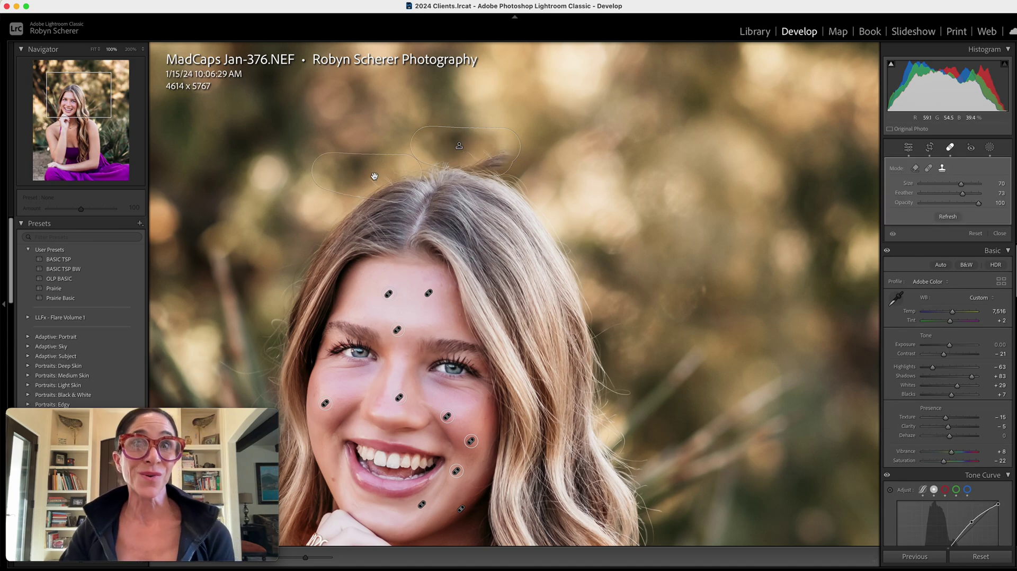
pyautogui.press('super+z')
pyautogui.click(538, 117)
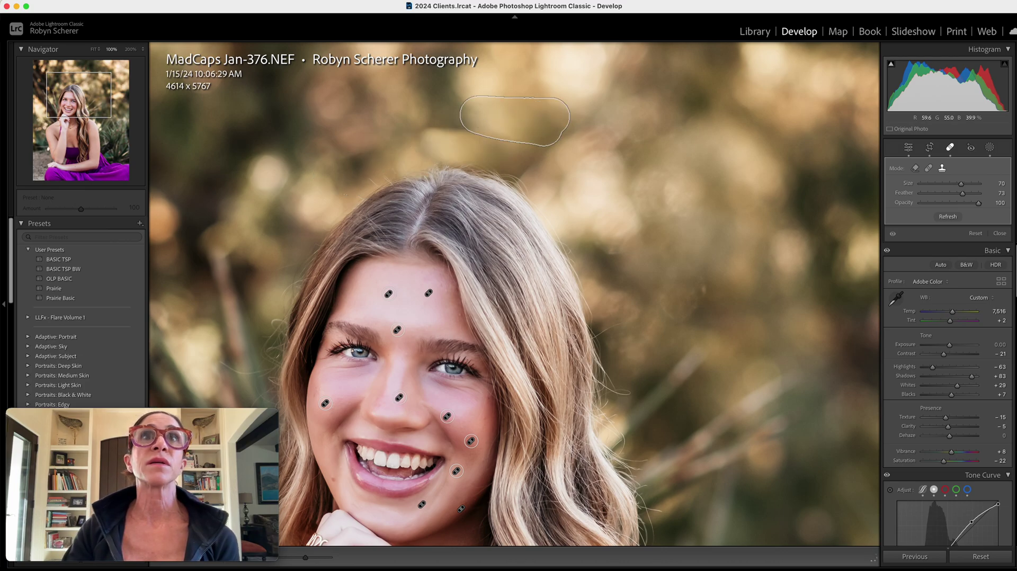
# Clone out flyaways at two spots beside the long hair, relocate the lower spot's source near the upper one, and set Feather to 100.
pyautogui.scroll(2, 615, 328)
pyautogui.click(611, 330)
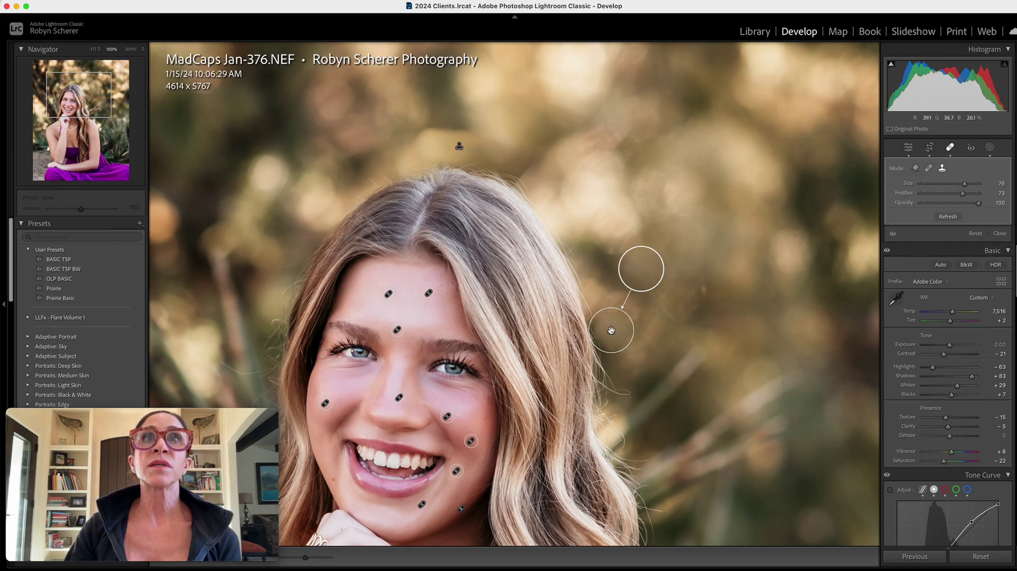
pyautogui.click(621, 387)
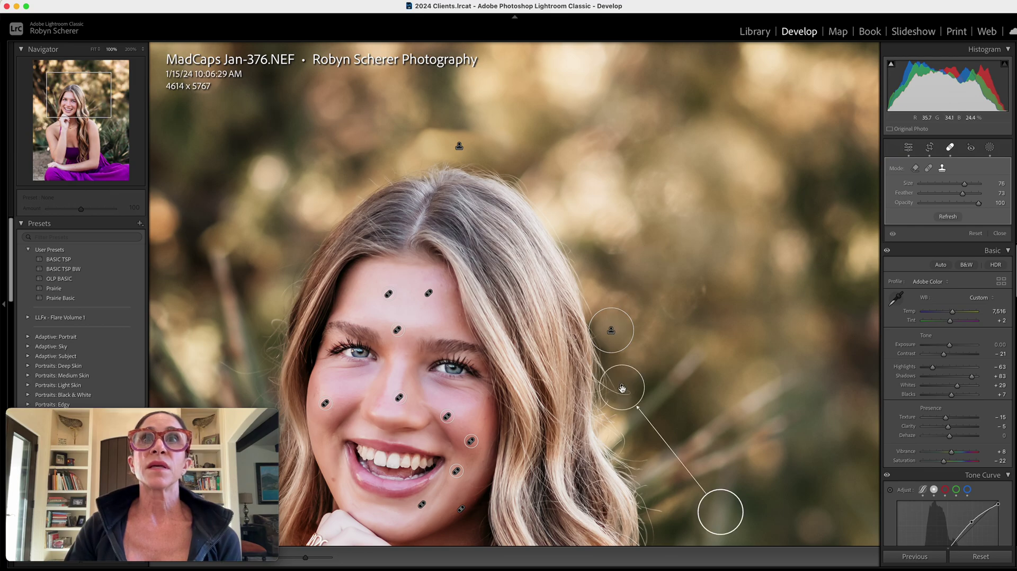
pyautogui.moveTo(718, 514); pyautogui.dragTo(649, 337)
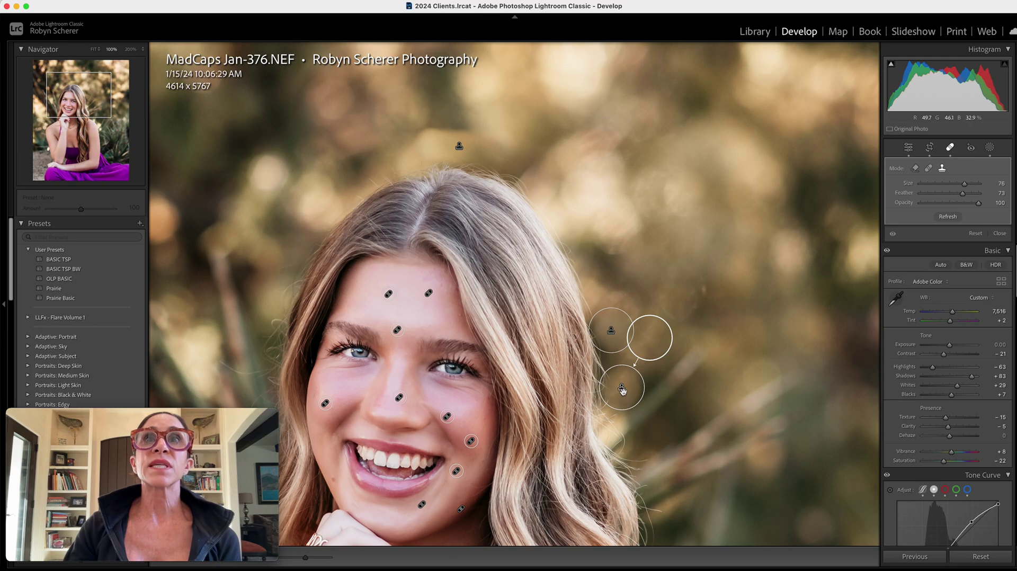
pyautogui.moveTo(962, 193); pyautogui.dragTo(972, 195)
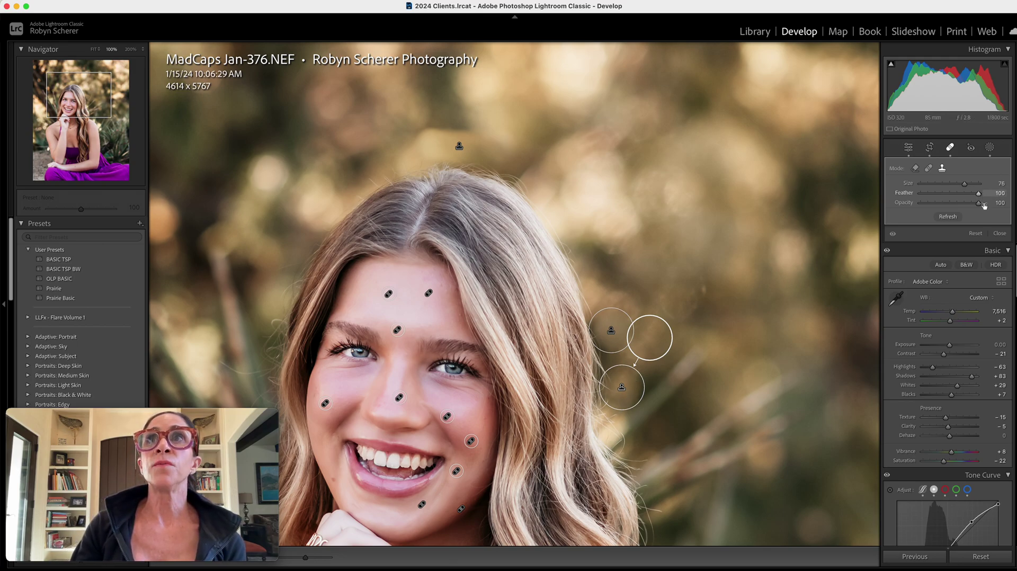
pyautogui.click(999, 233)
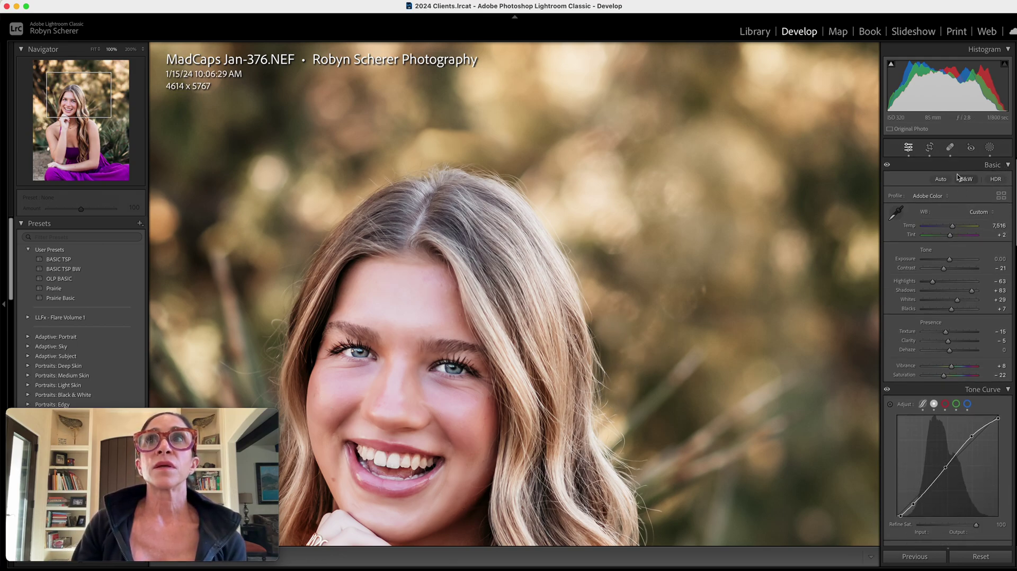
# Retouch flyaways beside the crown with a size 78 spot sourced from the background above, switch it from Heal to Clone, and close retouching.
pyautogui.click(950, 147)
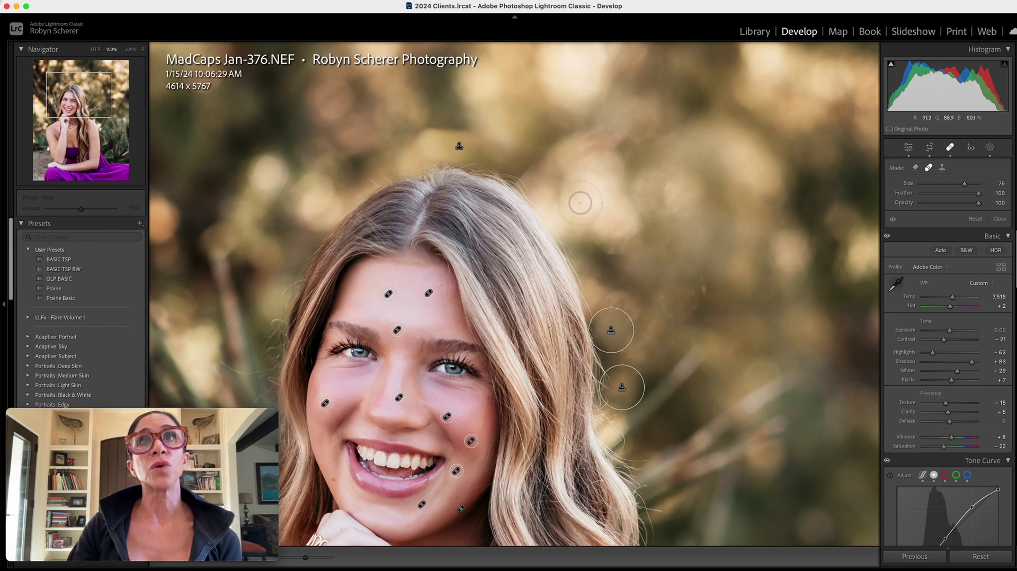
pyautogui.click(562, 208)
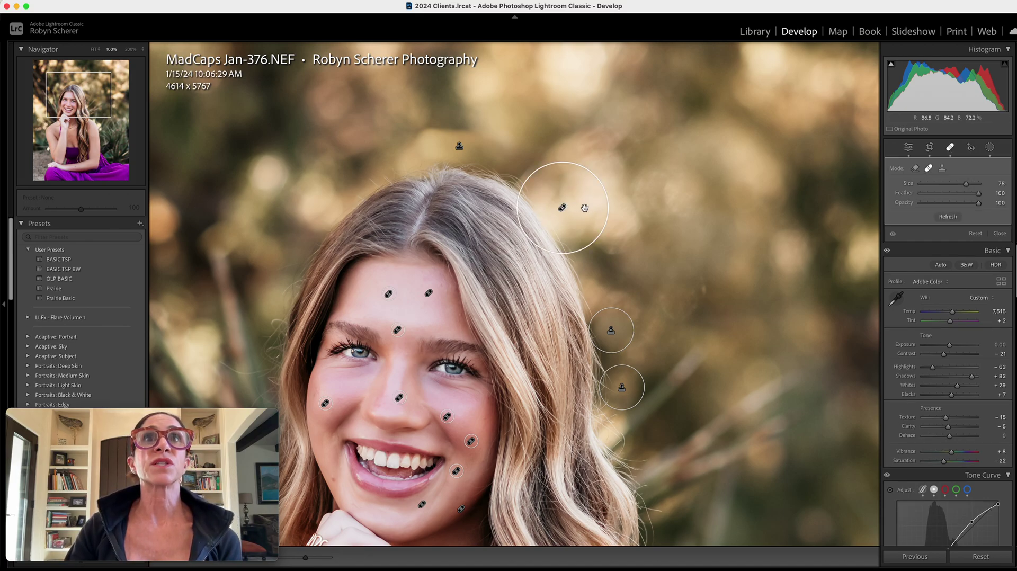
pyautogui.press('BackSpace')
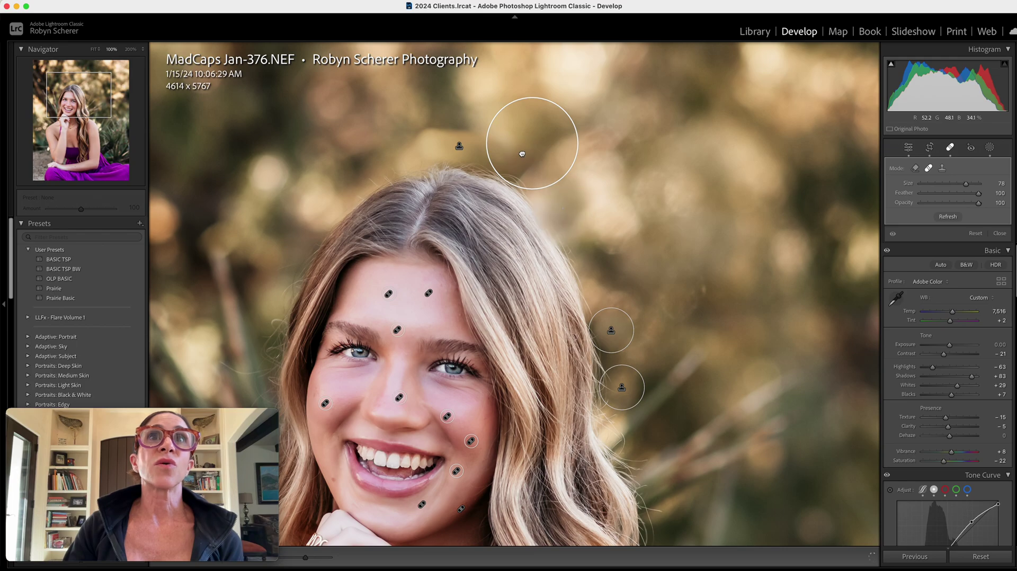
pyautogui.click(529, 145)
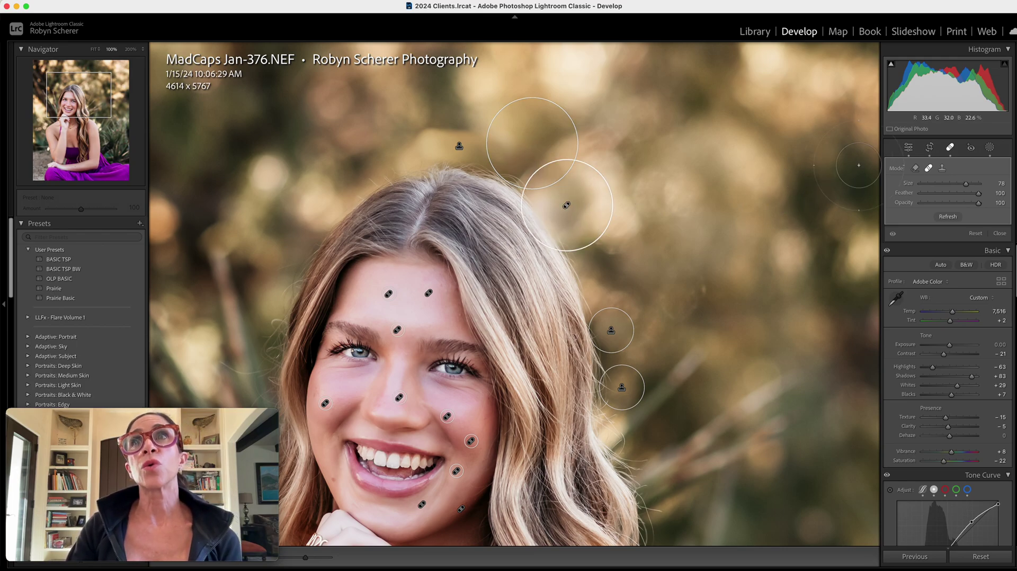
pyautogui.click(941, 169)
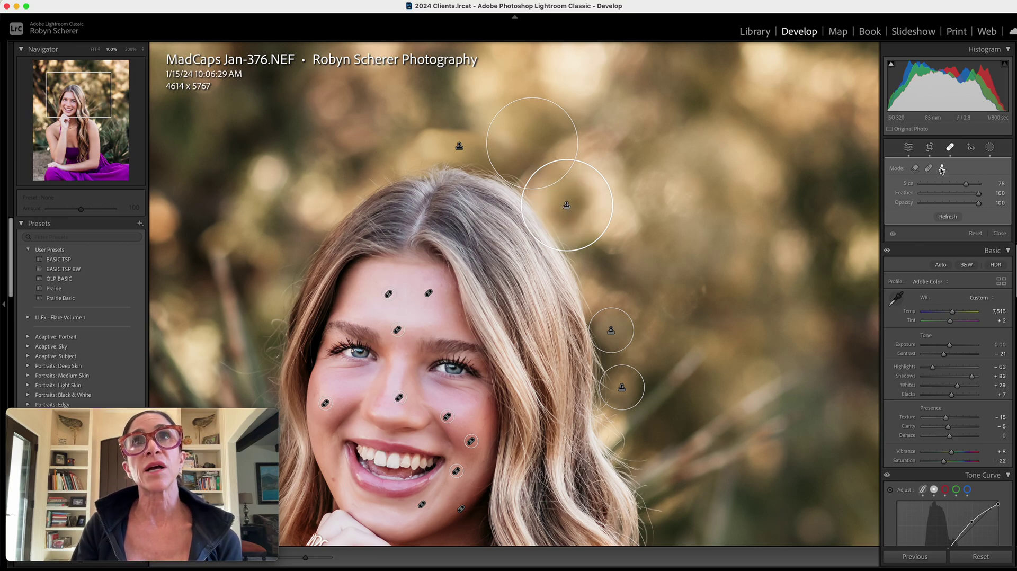
pyautogui.click(999, 233)
# Compare the whole portrait with its before version and examine the cleaned hair edge at 100% zoom.
pyautogui.click(780, 212)
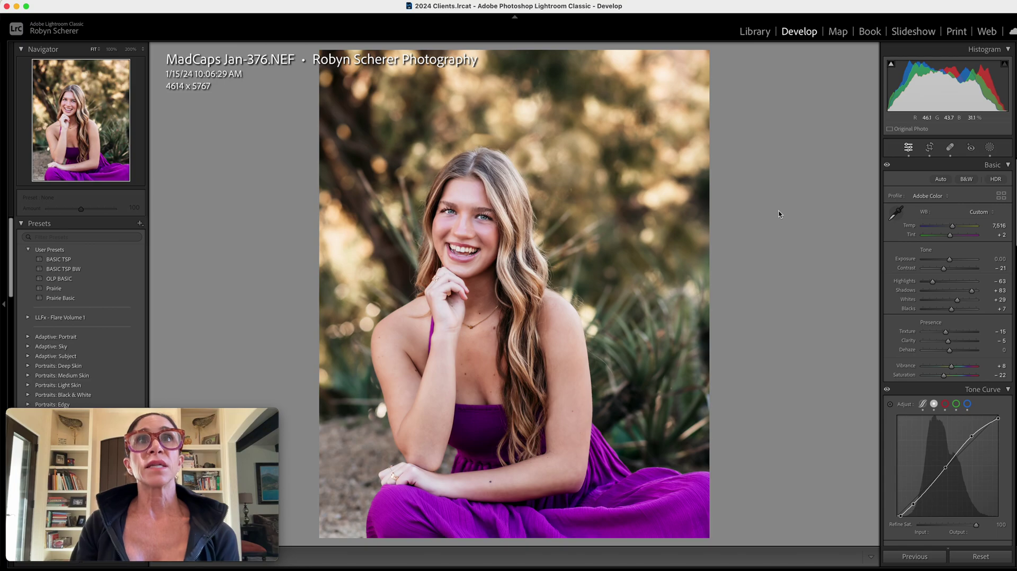
pyautogui.press('\\')
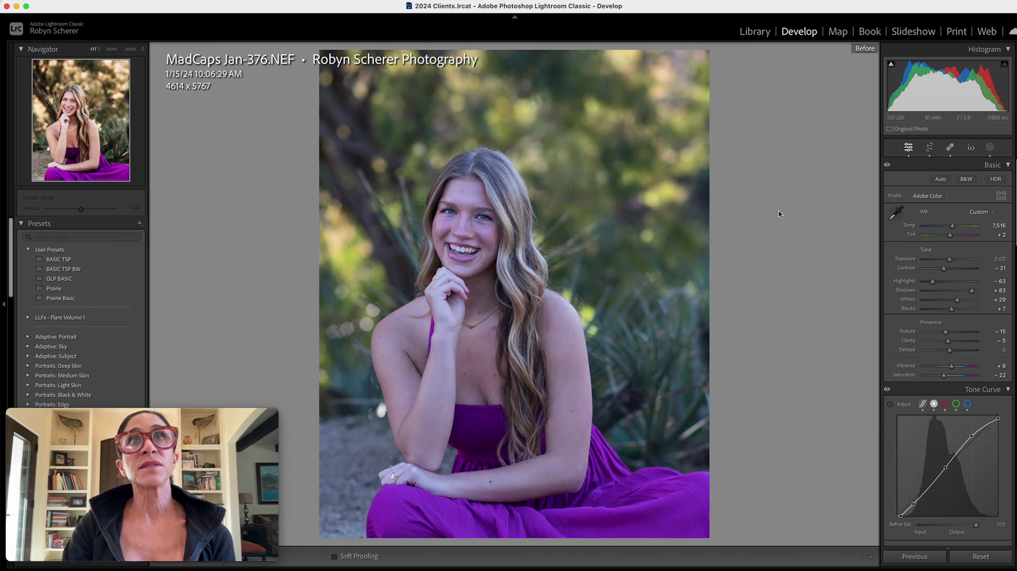
pyautogui.press('\\')
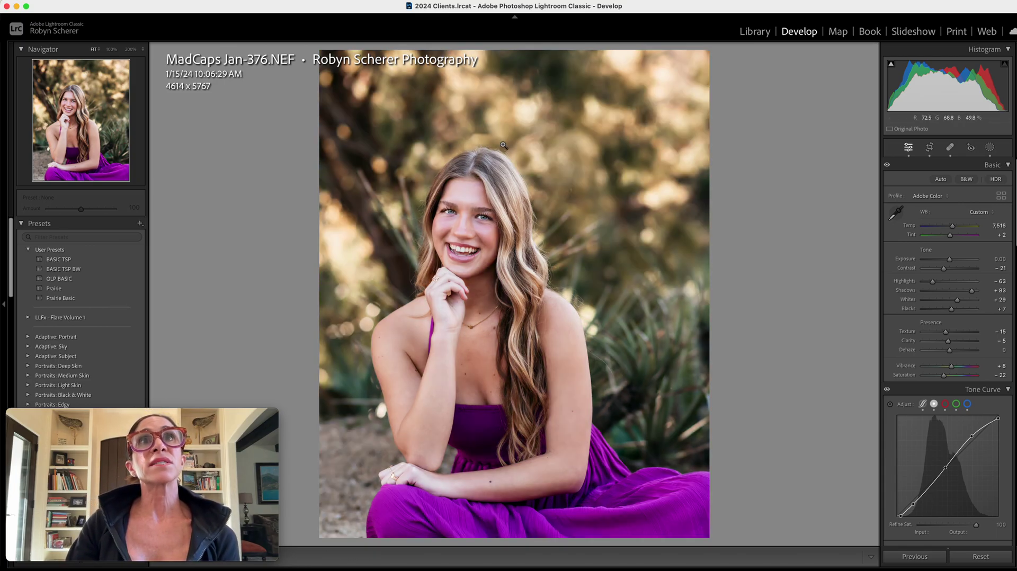
pyautogui.click(525, 157)
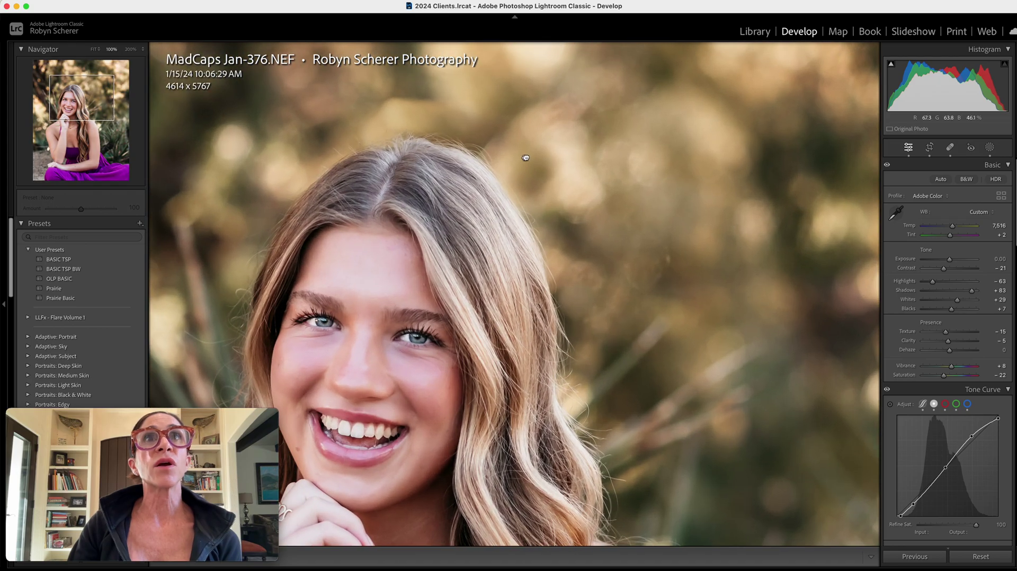
pyautogui.click(524, 157)
# Heal the background above and beside the head with two size 78 strokes, sourcing the second from the background beside the hair.
pyautogui.click(950, 148)
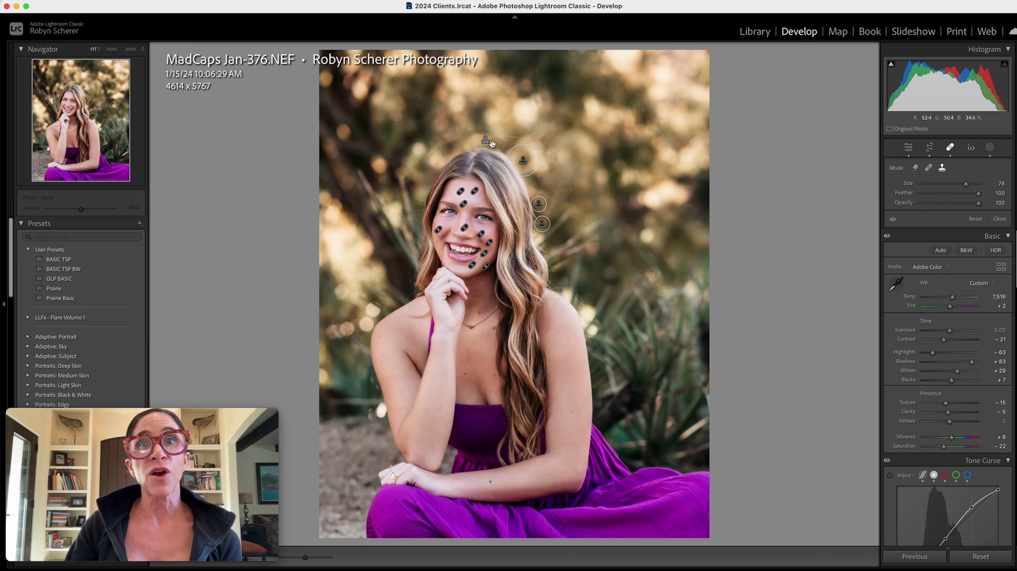
pyautogui.click(928, 168)
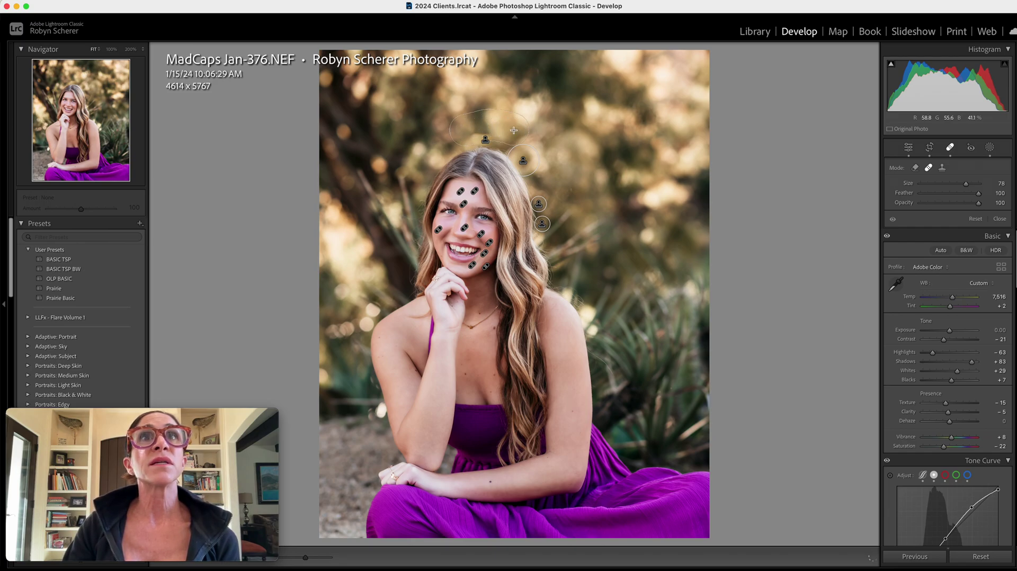
pyautogui.click(492, 125)
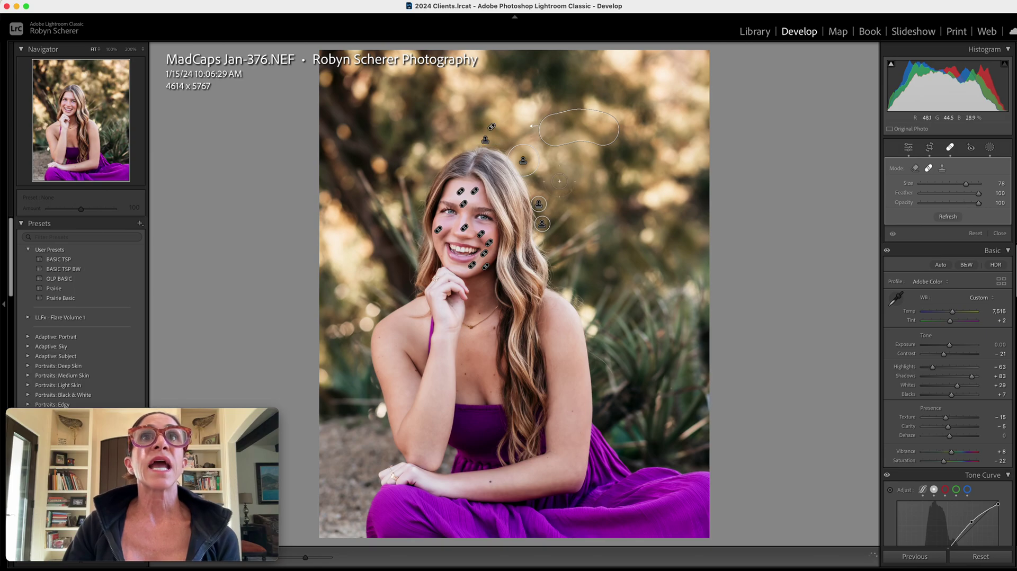
pyautogui.moveTo(550, 173); pyautogui.dragTo(526, 136)
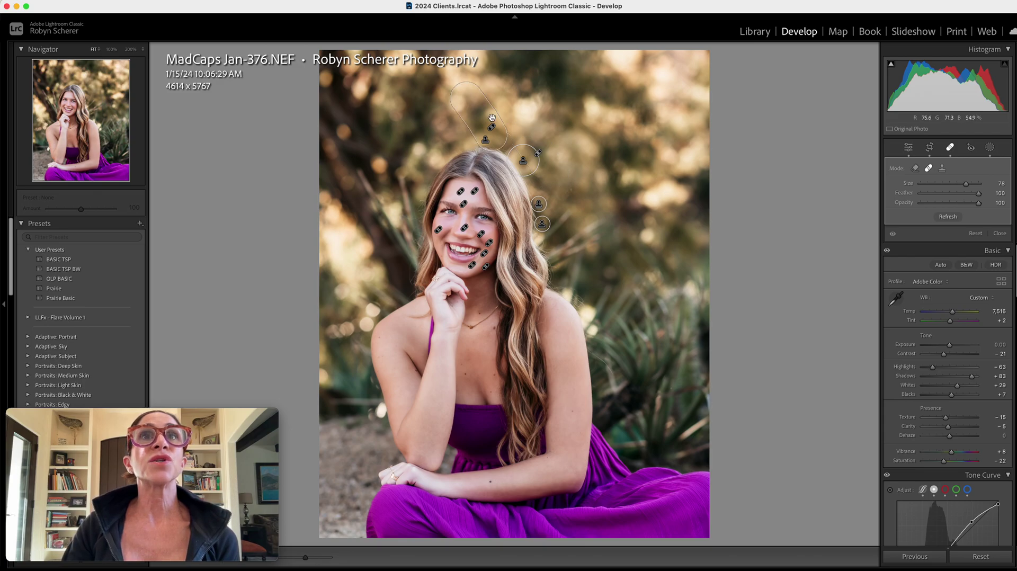
pyautogui.moveTo(492, 112); pyautogui.dragTo(564, 142)
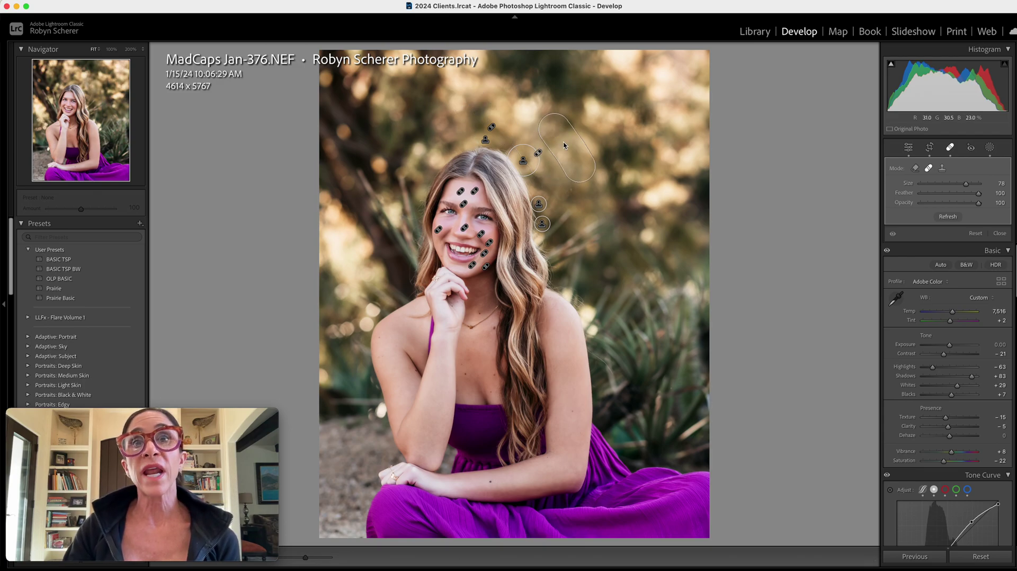
pyautogui.click(998, 235)
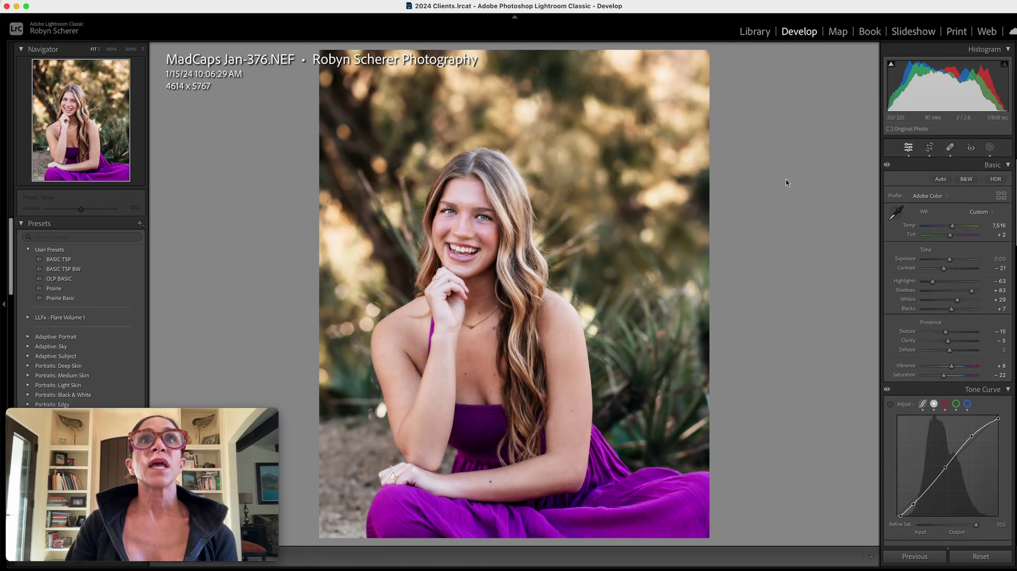
# Examine the background beside the hair up close and compare the finished retouching with the before version.
pyautogui.click(593, 194)
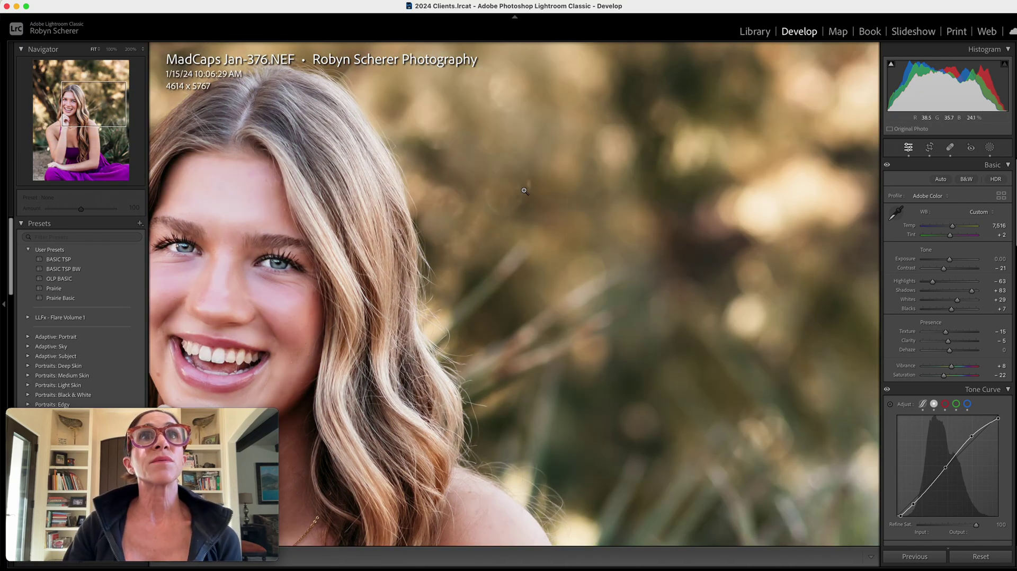
pyautogui.click(524, 190)
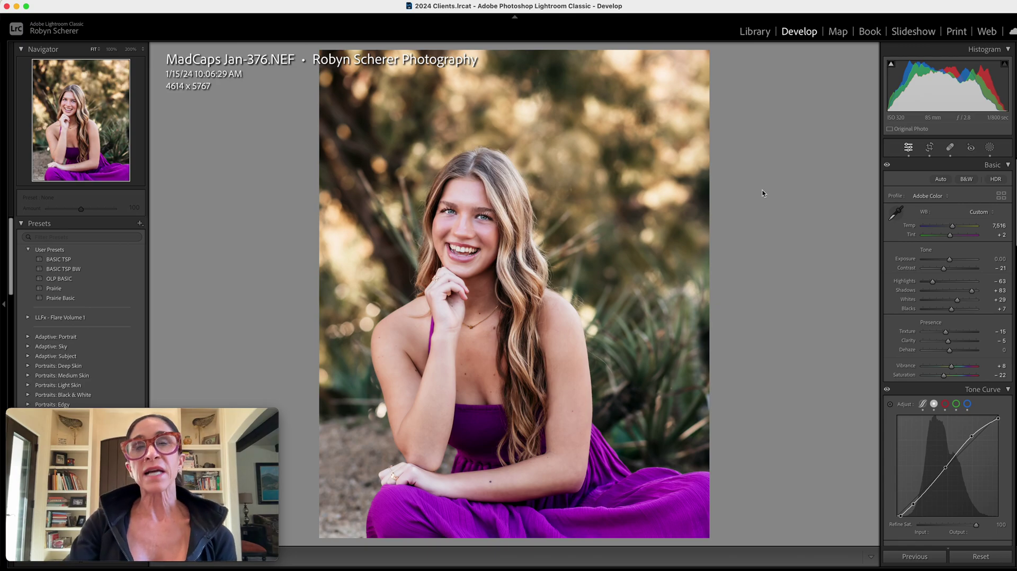
pyautogui.press('\\')
pyautogui.press('\\')
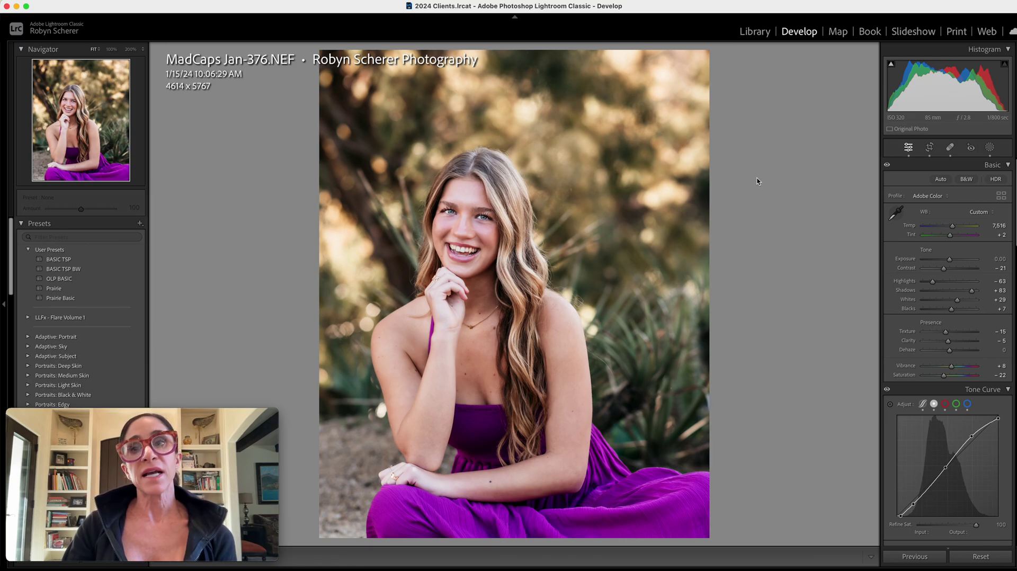
# Preview a neutral sample on the face with the White Balance Selector, put the selector away, and examine the mouth at 100% zoom.
pyautogui.click(896, 212)
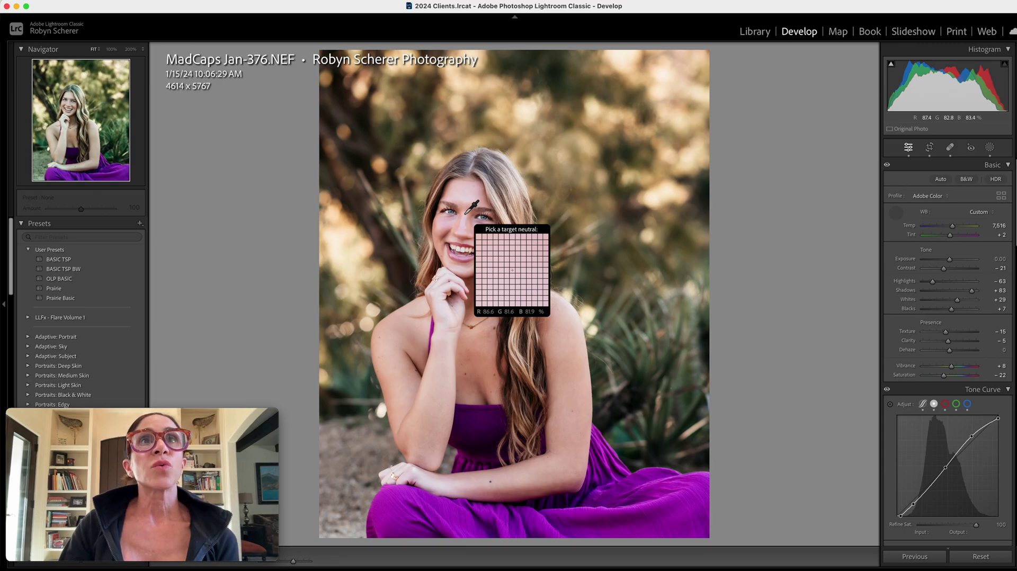
pyautogui.click(895, 213)
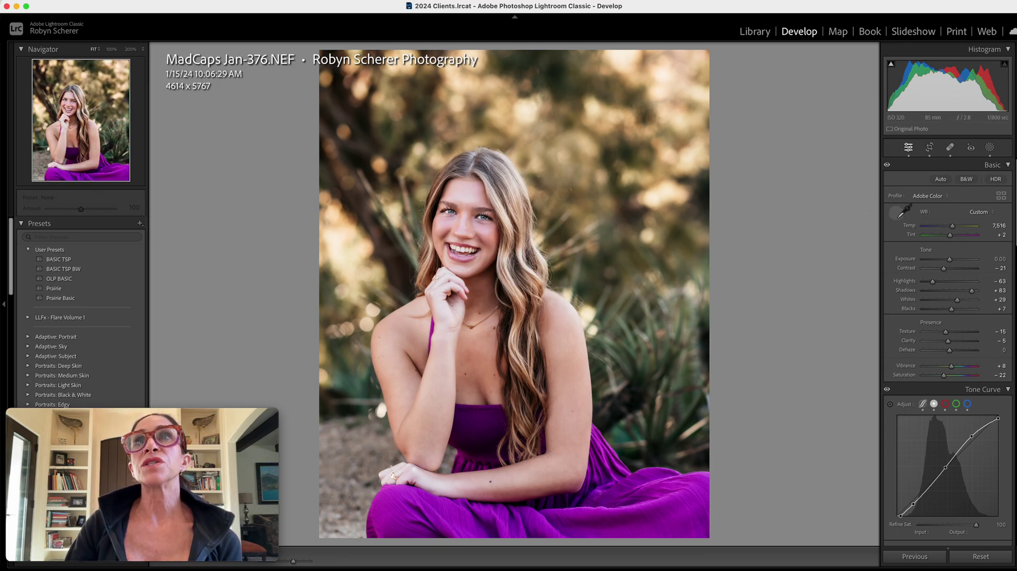
pyautogui.click(464, 263)
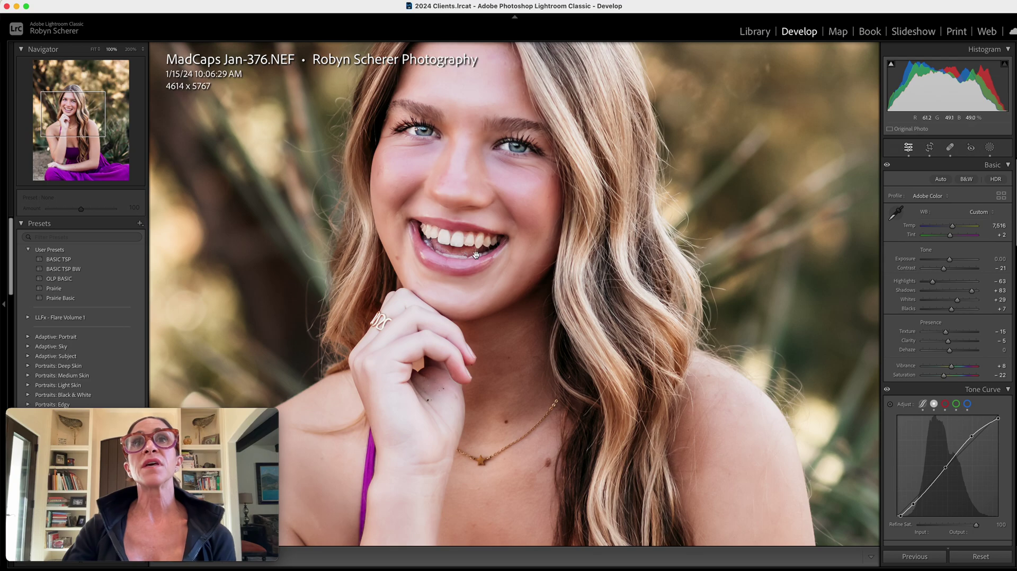
# Set the white balance by sampling the teeth with the White Balance Selector and return to the whole portrait.
pyautogui.click(895, 213)
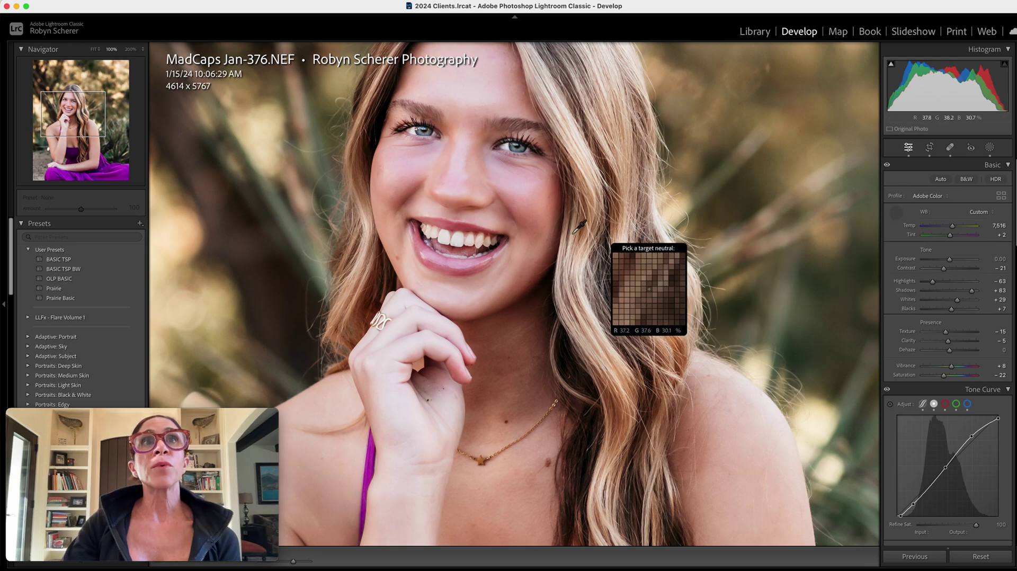
pyautogui.click(456, 242)
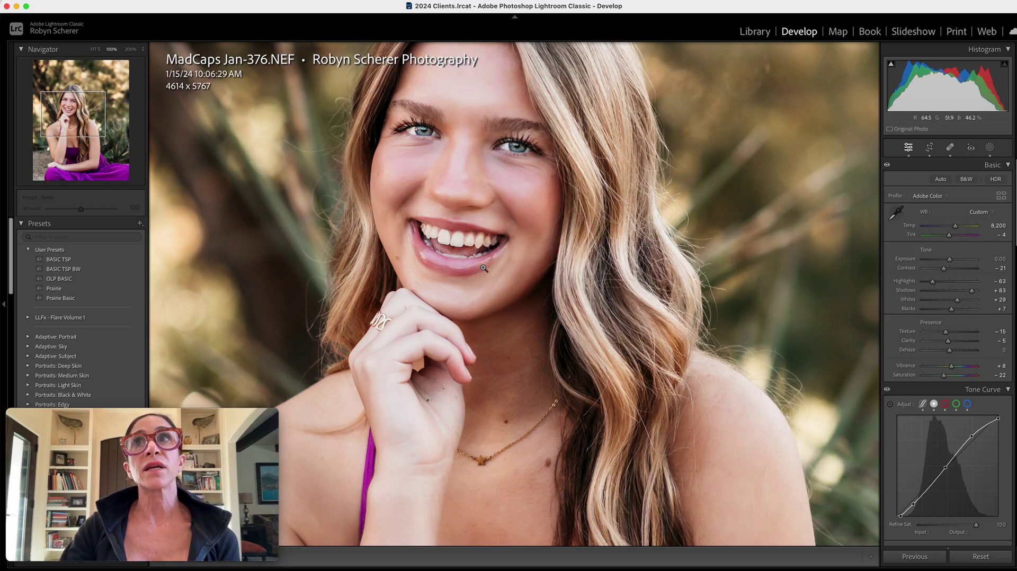
pyautogui.click(483, 266)
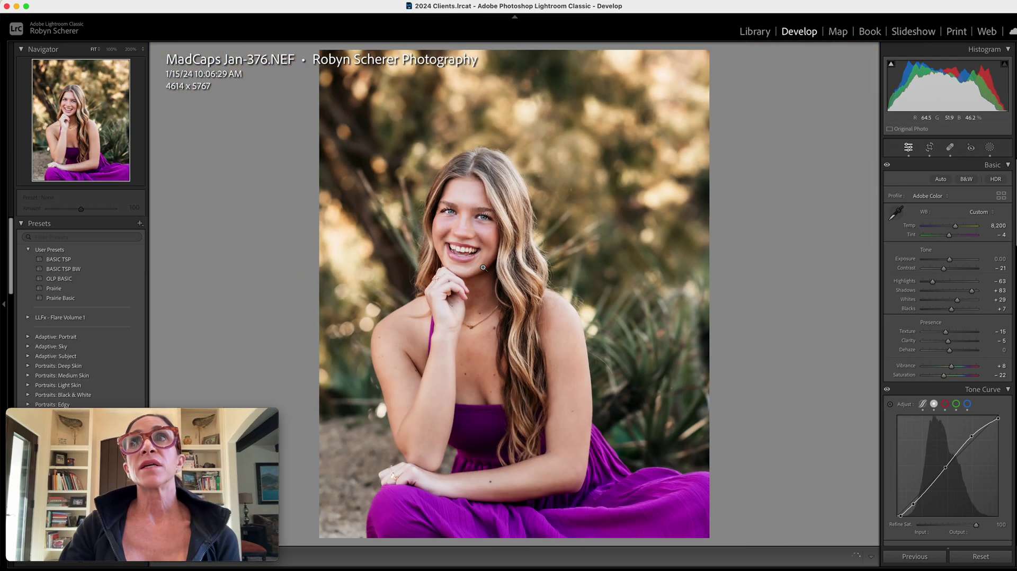
# Set the temperature to 7,487 and preview neutral samples on the face with the White Balance Selector.
pyautogui.click(896, 215)
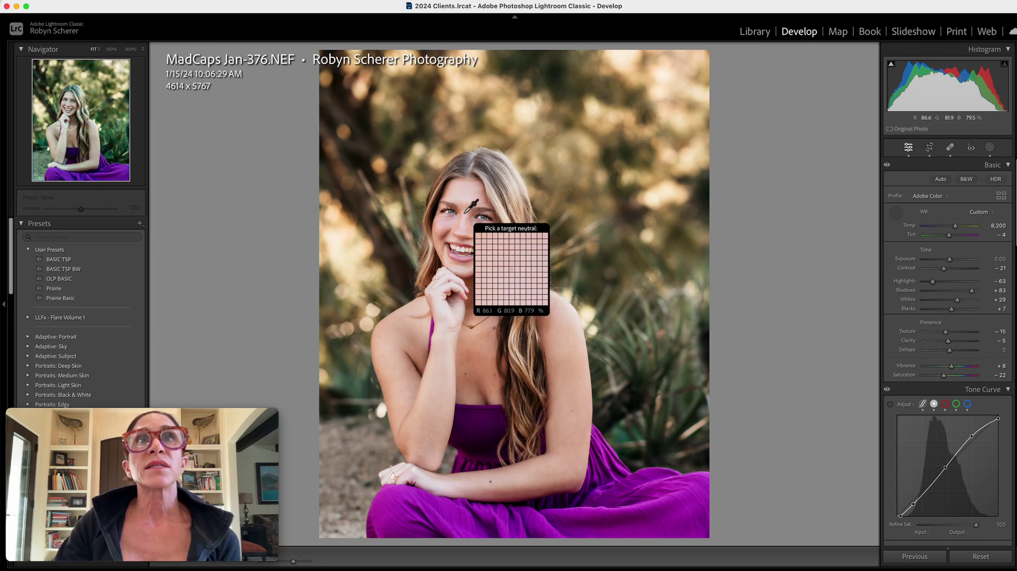
pyautogui.moveTo(954, 226); pyautogui.dragTo(951, 228)
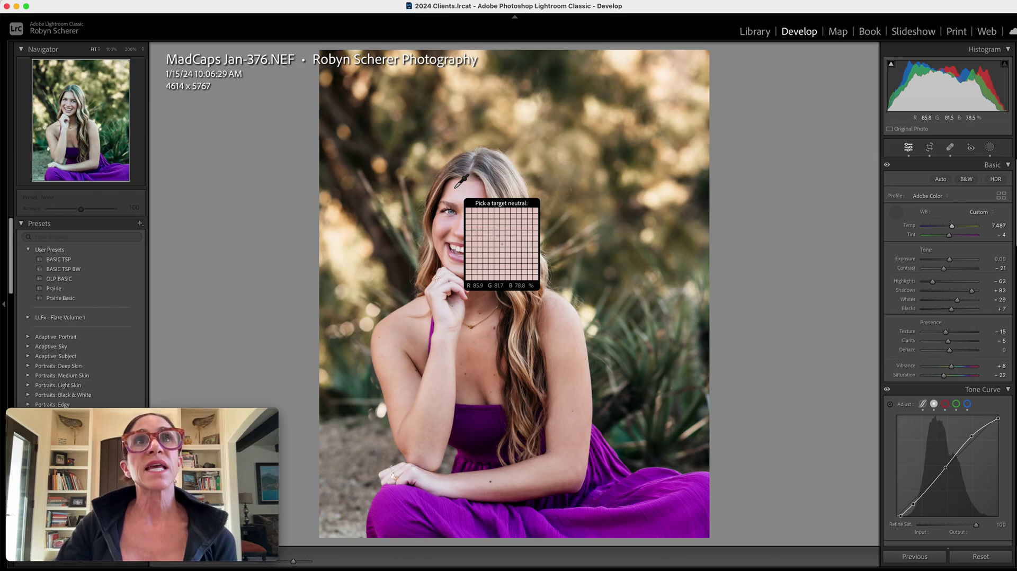
pyautogui.click(896, 213)
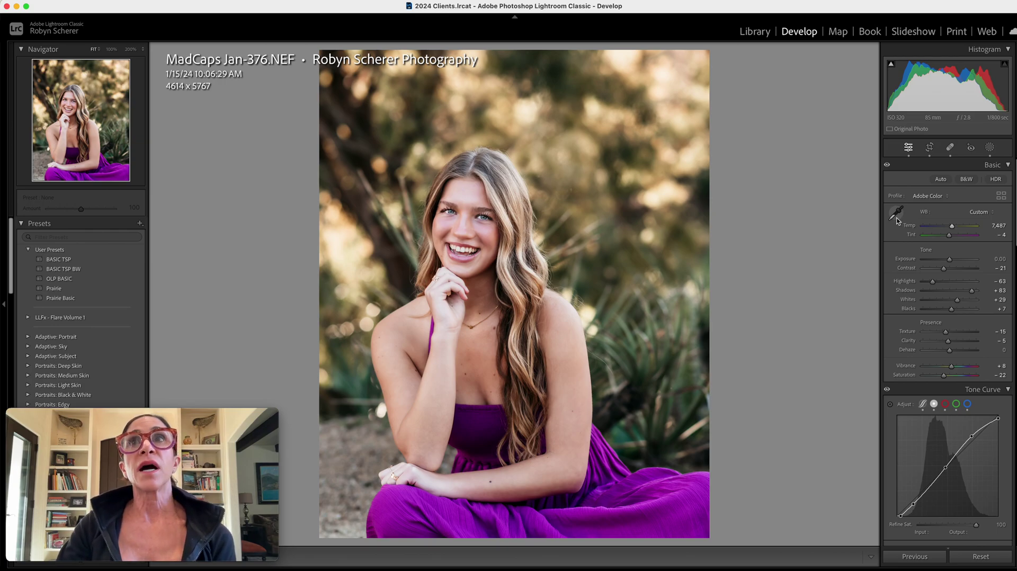
# Set the white balance by sampling the sandy ground beside the dress, and preview a neutral sample on the face without applying it.
pyautogui.click(896, 214)
pyautogui.click(337, 515)
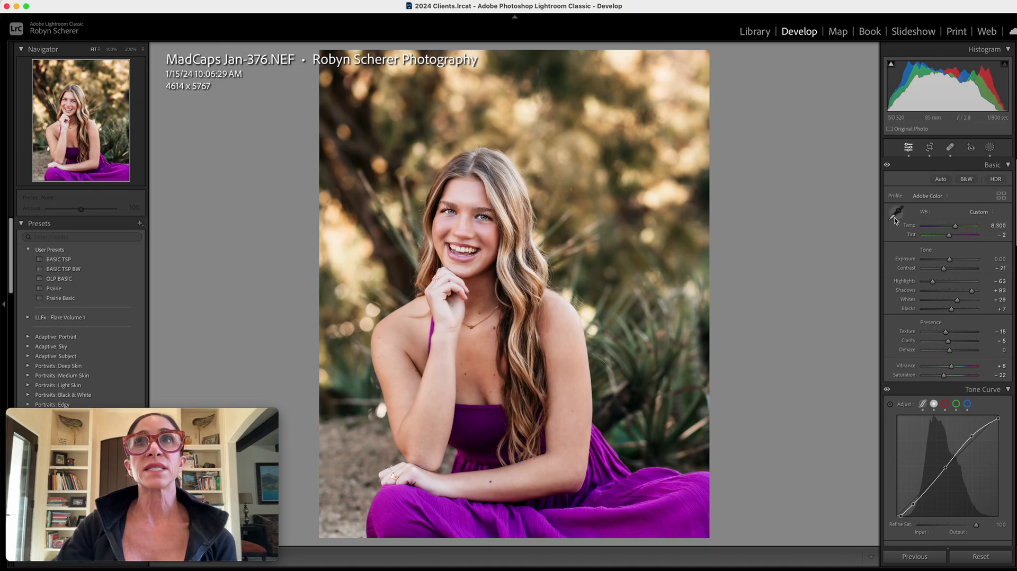
pyautogui.click(893, 217)
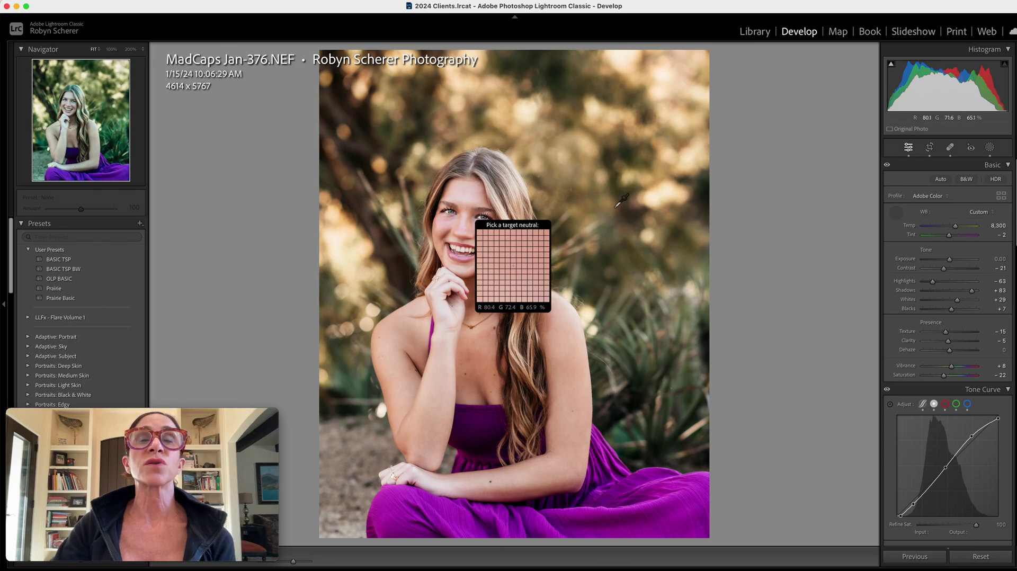
pyautogui.click(895, 213)
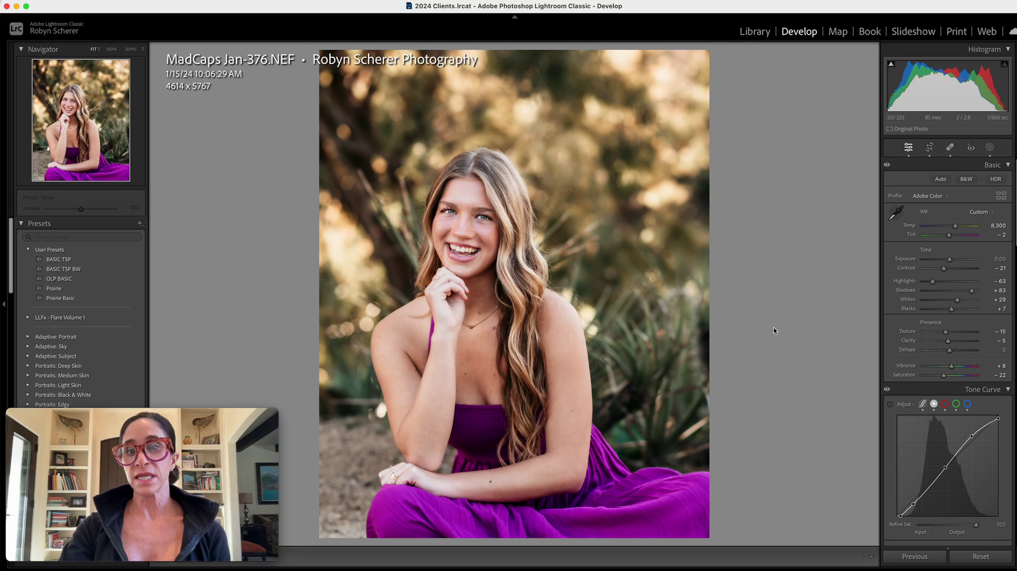
# Compare the whole edited portrait with its before version and return to the edited view.
pyautogui.press('\\')
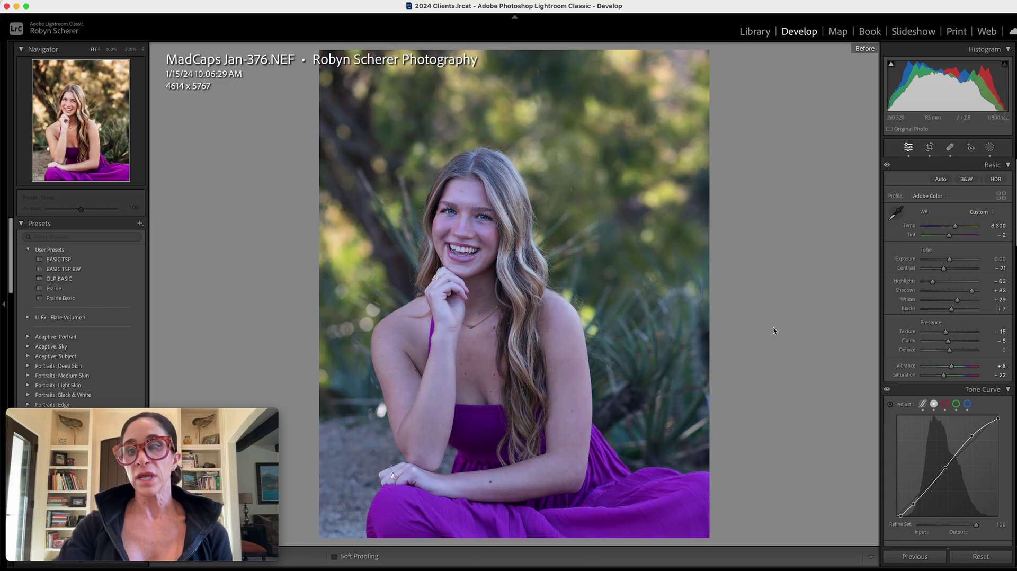
pyautogui.press('\\')
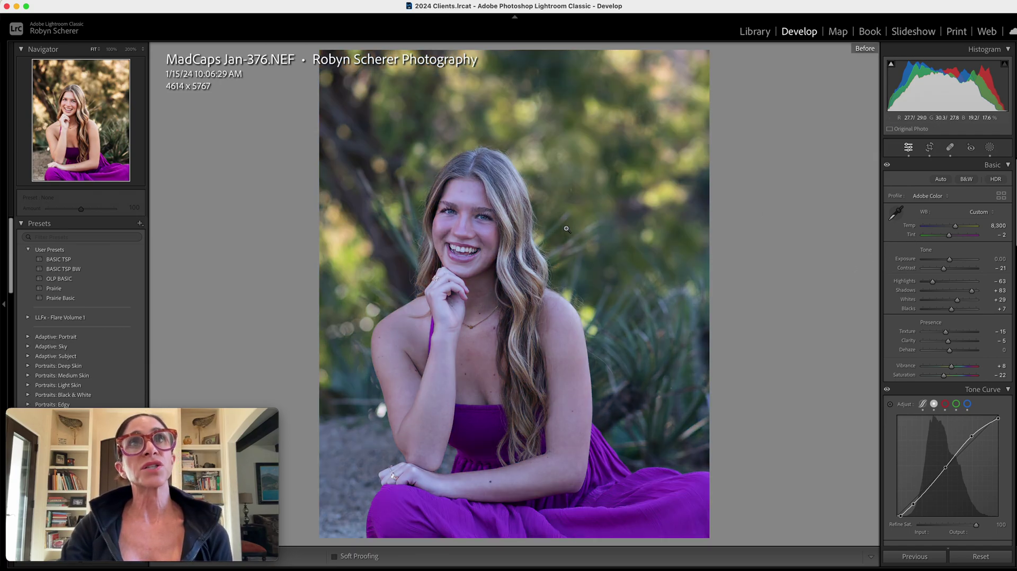
pyautogui.press('\\')
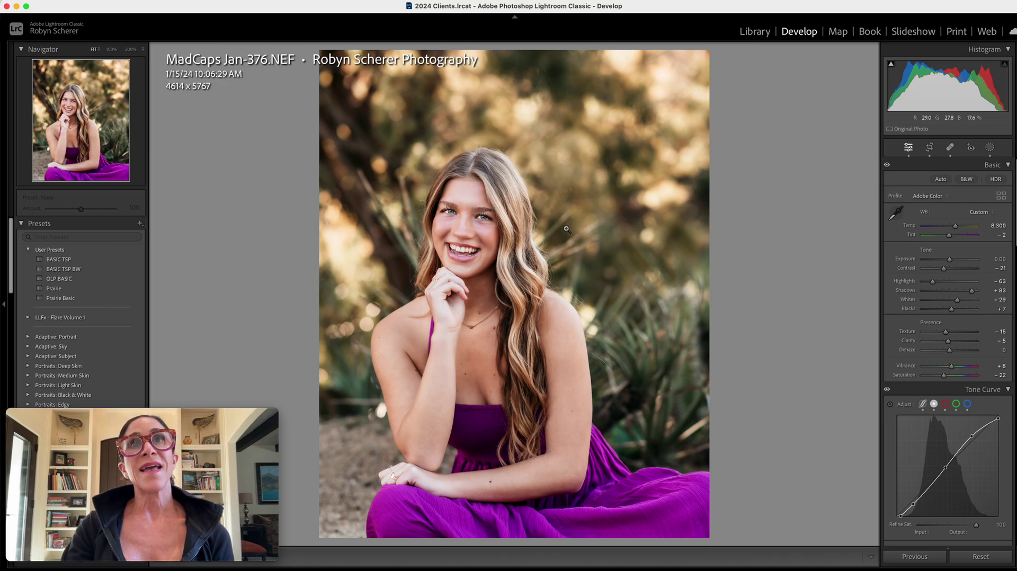